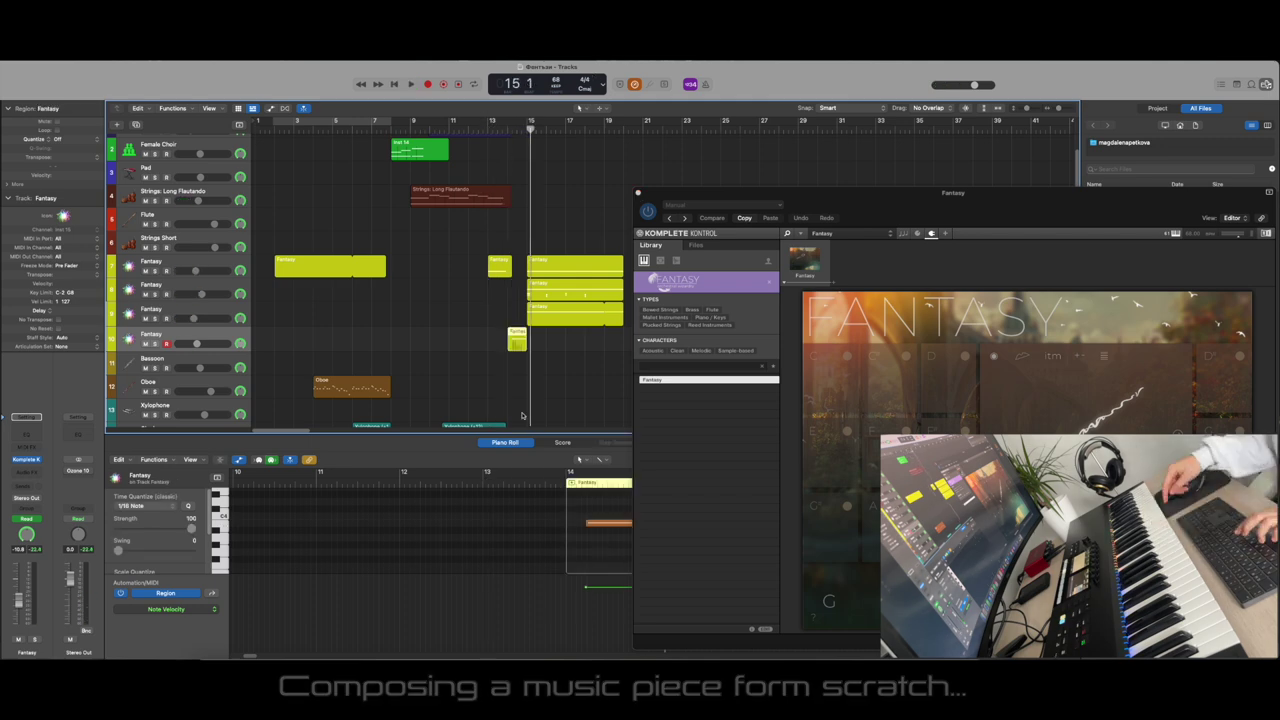
Record a new part on Fantasy track 10 around bar 20 and close its instrument window
key(space)
click(426, 86)
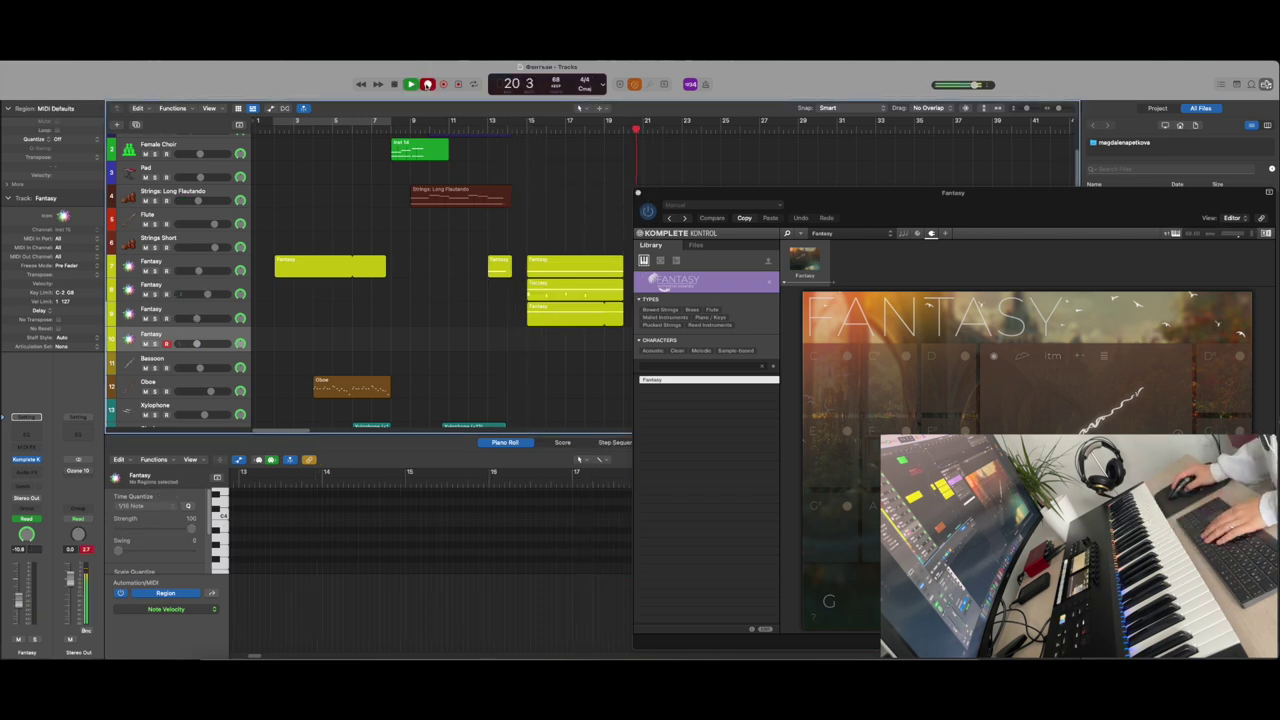
key(space)
click(637, 192)
Move the newly recorded Fantasy region to about bar 14 and add a Bus 1 send to its track
drag(663, 340, 521, 338)
click(24, 481)
click(45, 496)
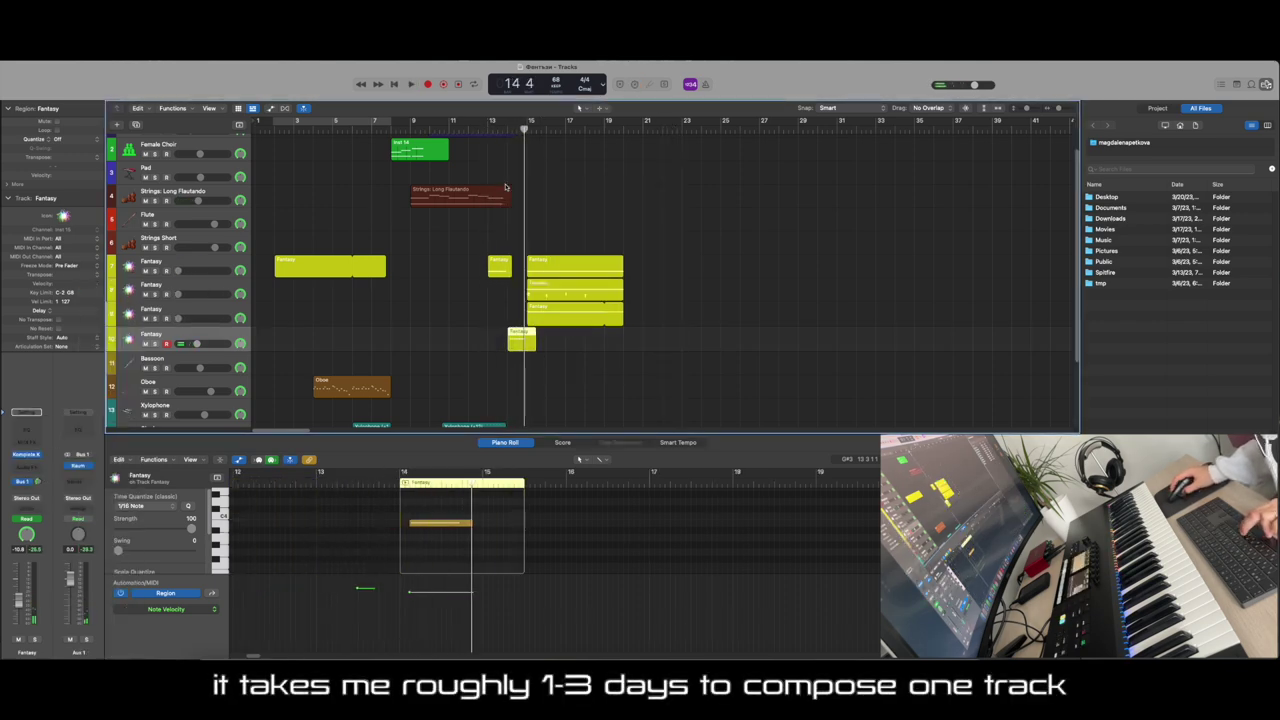
Fit the Fantasy region on track 10 between bars 14 and 15, playing the passage from about bar 9
drag(513, 337, 521, 336)
click(411, 124)
key(space)
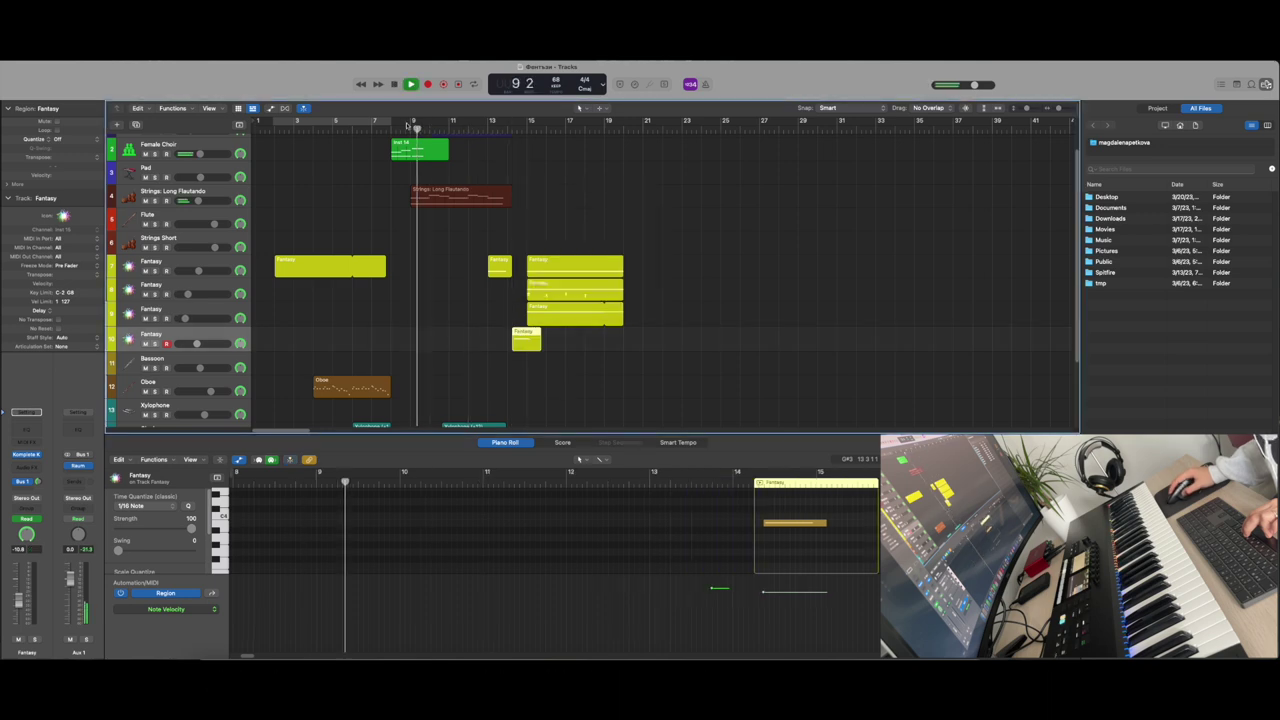
scroll(431, 211, up, 1)
click(199, 150)
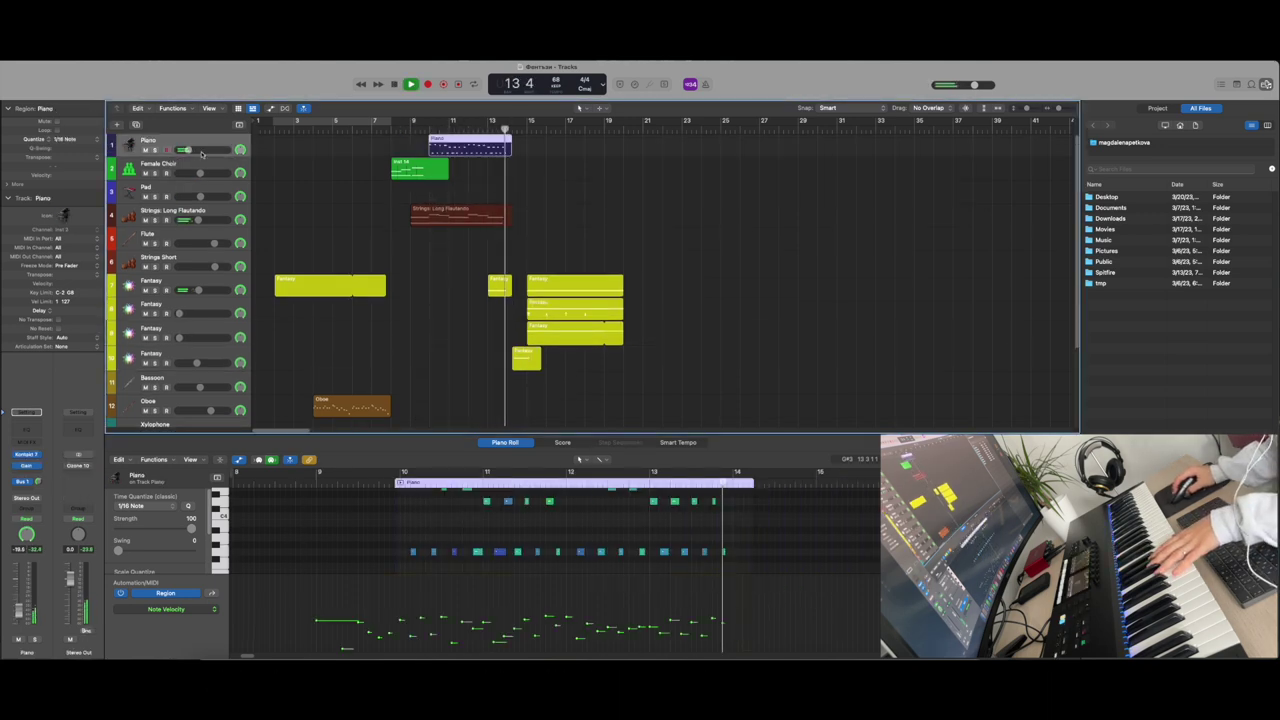
key(space)
drag(540, 360, 524, 362)
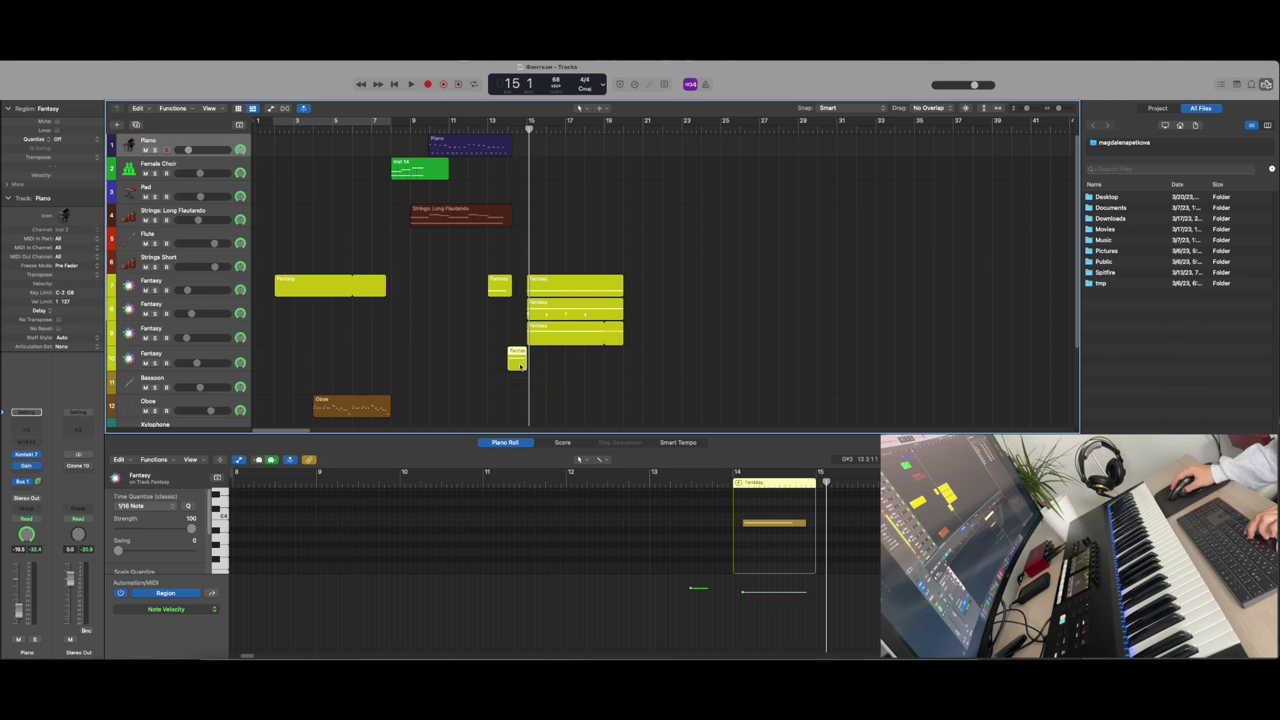
Shift the note in the track 10 Fantasy region slightly earlier, to just after bar 14, and play it back
drag(743, 526, 733, 524)
drag(806, 523, 739, 523)
click(495, 124)
key(space)
key(space)
key(space)
Try to record a part on the Female Choir track over the passage around bar 13
click(458, 124)
click(420, 168)
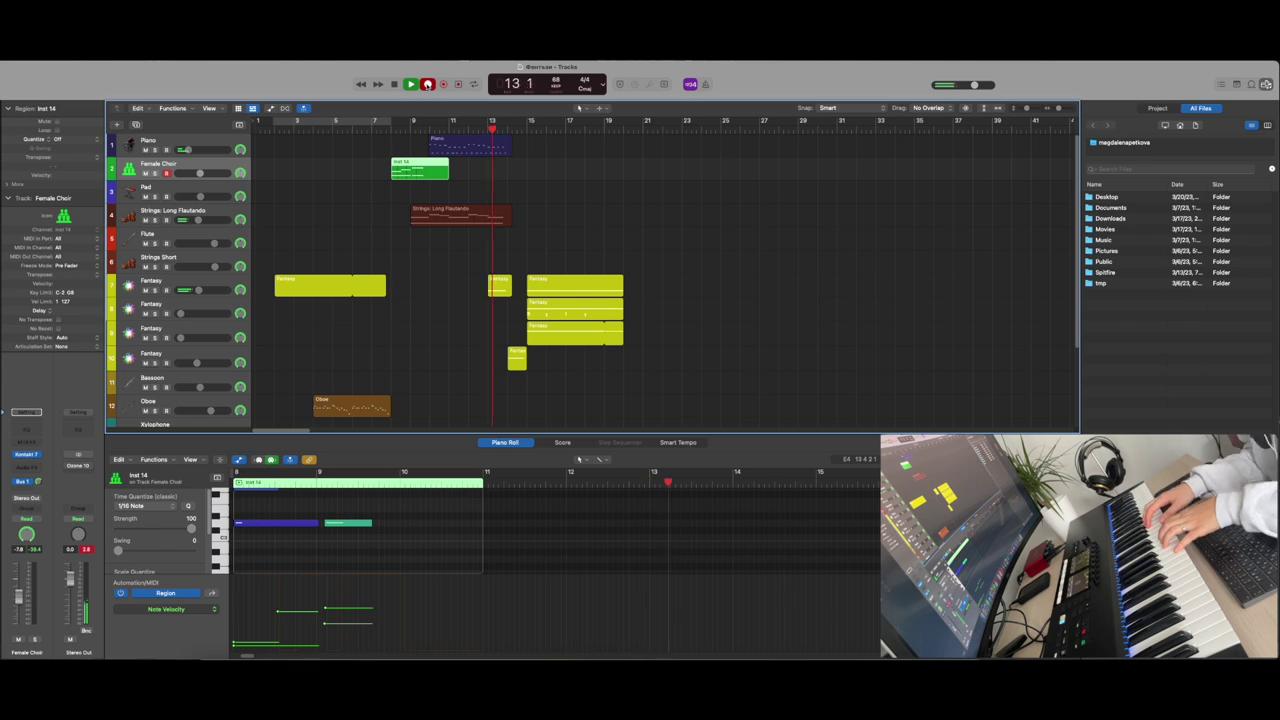
click(479, 177)
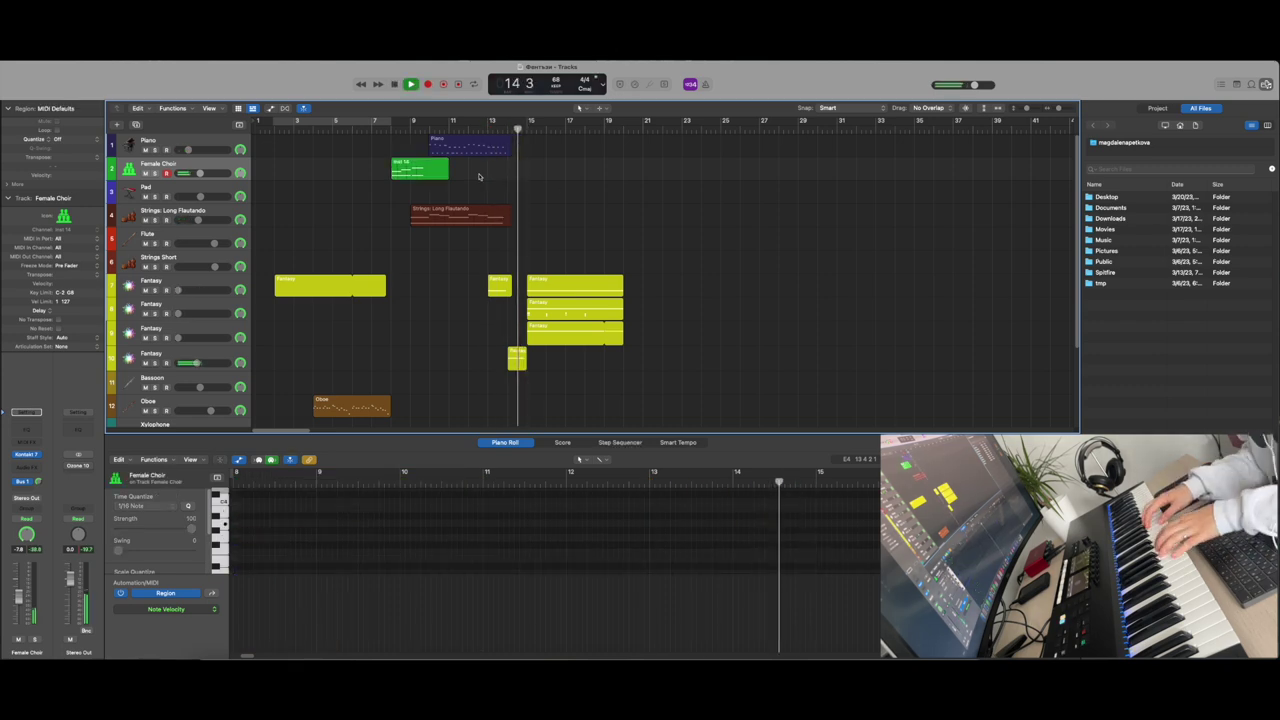
key(space)
Open the track 10 Fantasy region's note and audition the passage around bar 13
key(b)
double_click(516, 357)
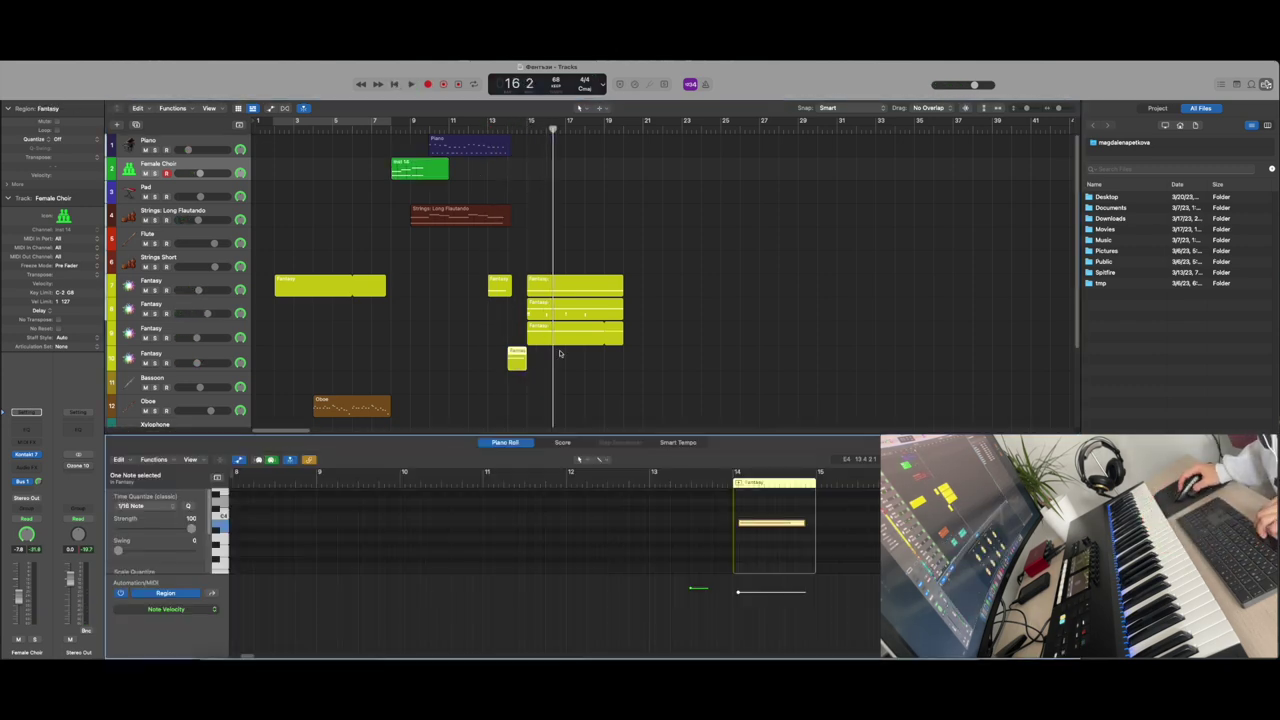
click(490, 128)
key(space)
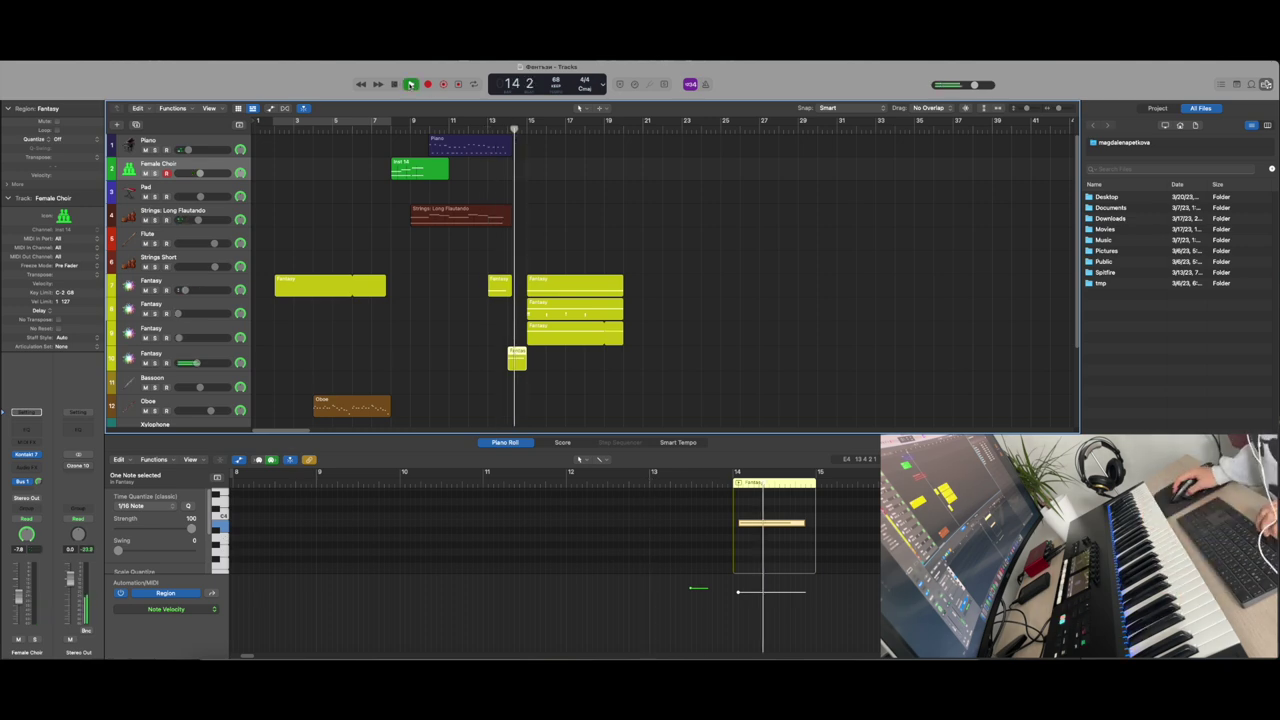
scroll(565, 325, up, 3)
click(420, 286)
click(443, 128)
click(315, 130)
key(space)
Extend the lowest note of the Strings: Long Flautando region to bar 14 and play the transition
click(420, 218)
key(space)
scroll(717, 560, up, 4)
drag(717, 570, 732, 568)
key(space)
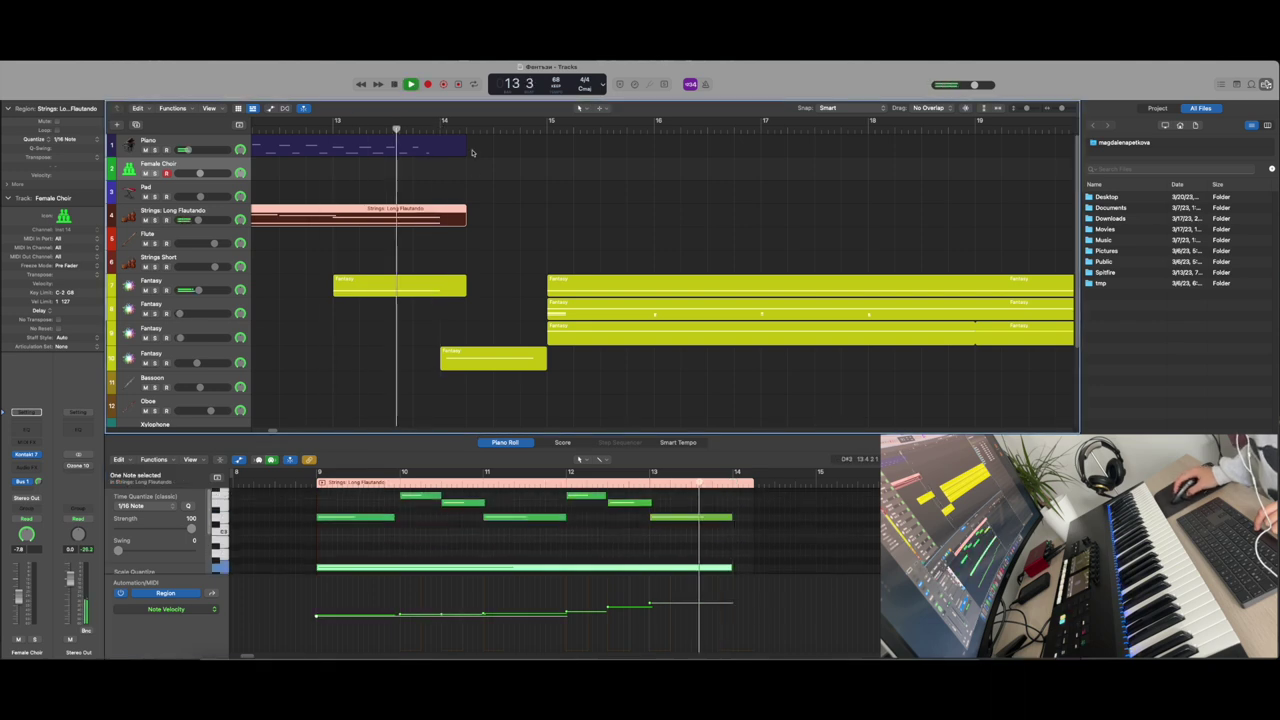
key(space)
Create a new Fantasy track with duplicate settings, close its instrument window and play from bar 14
key(super+d)
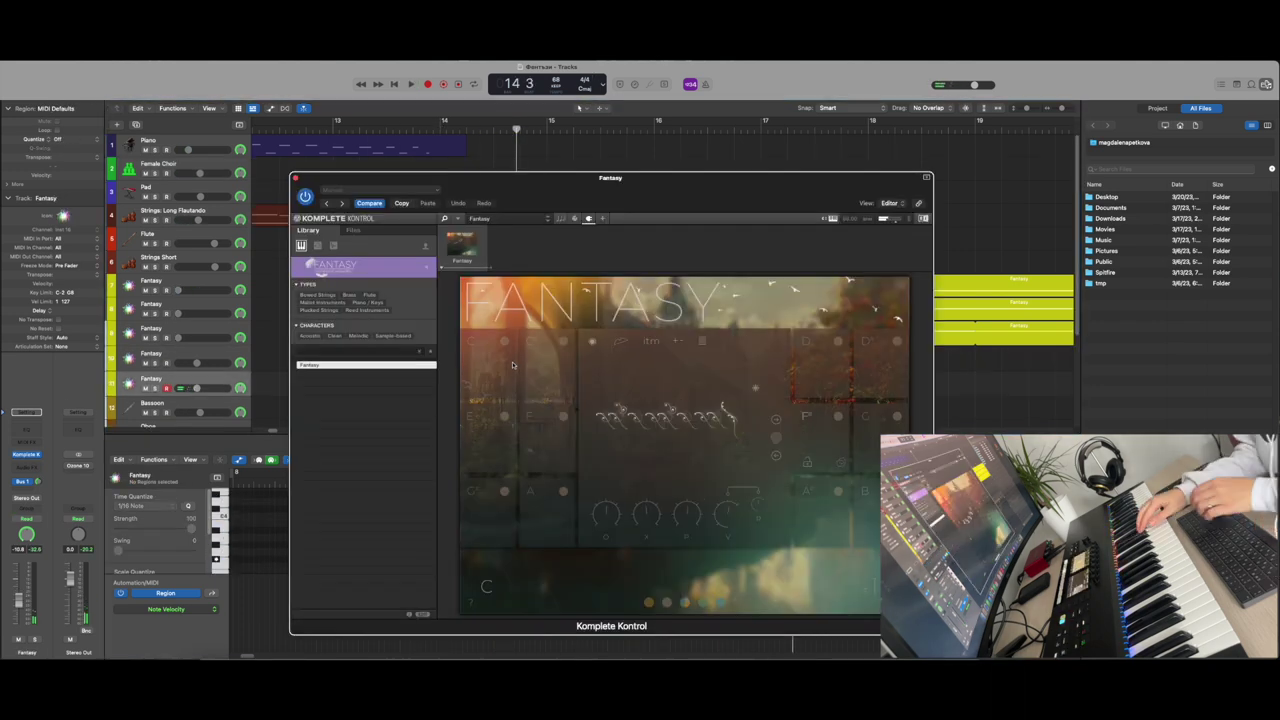
key(super+w)
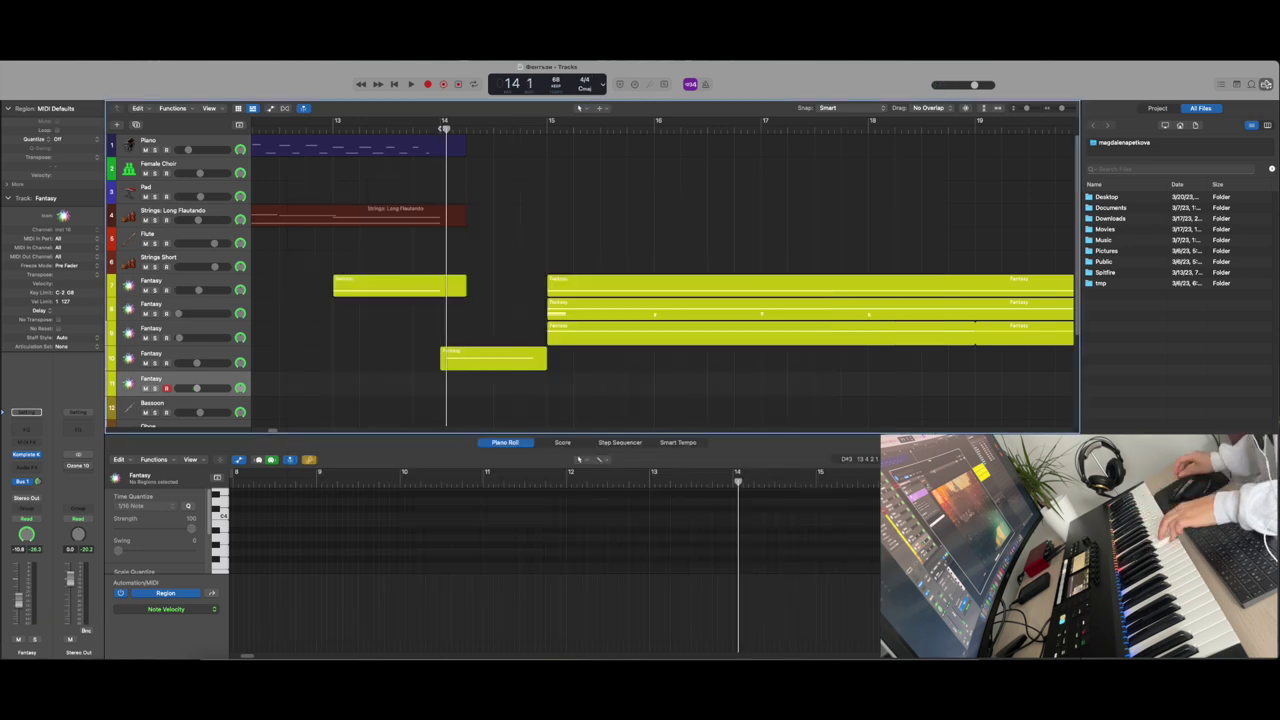
click(410, 84)
Move the three stacked Fantasy regions on tracks 7 to 9 to bar 17 while listening to the passage
drag(565, 292, 672, 300)
key(Return)
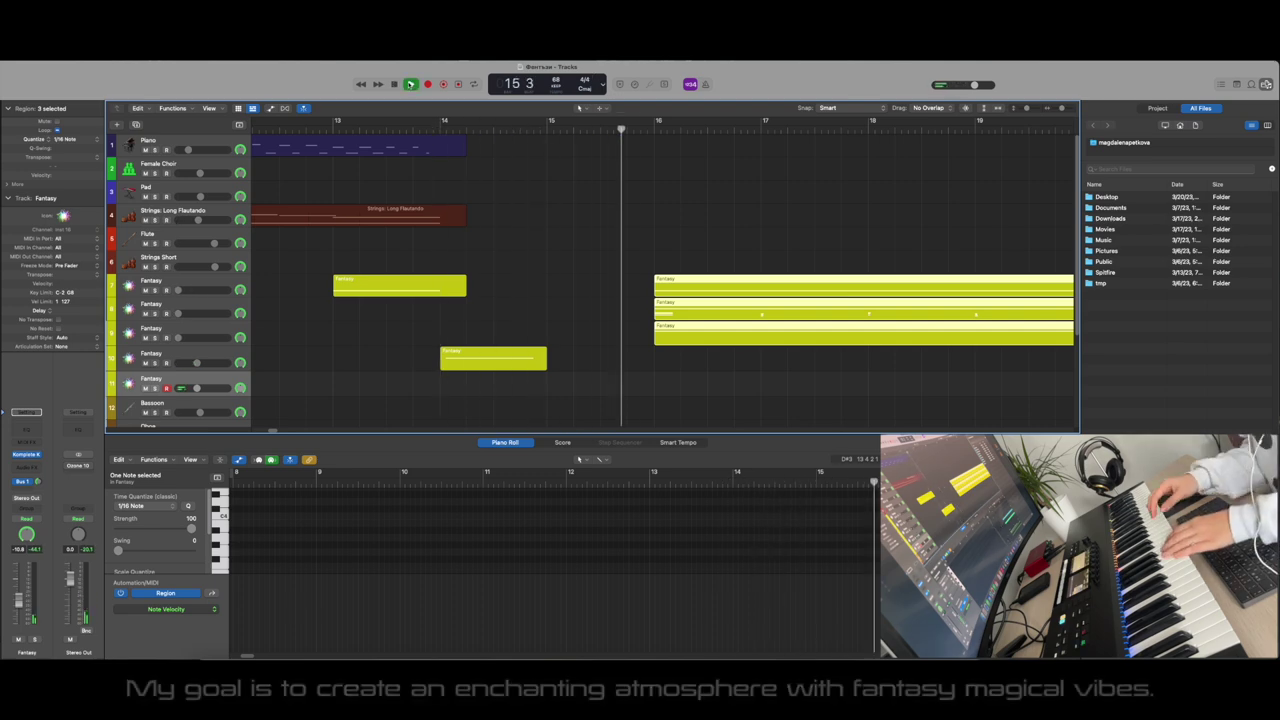
drag(768, 288, 795, 288)
key(space)
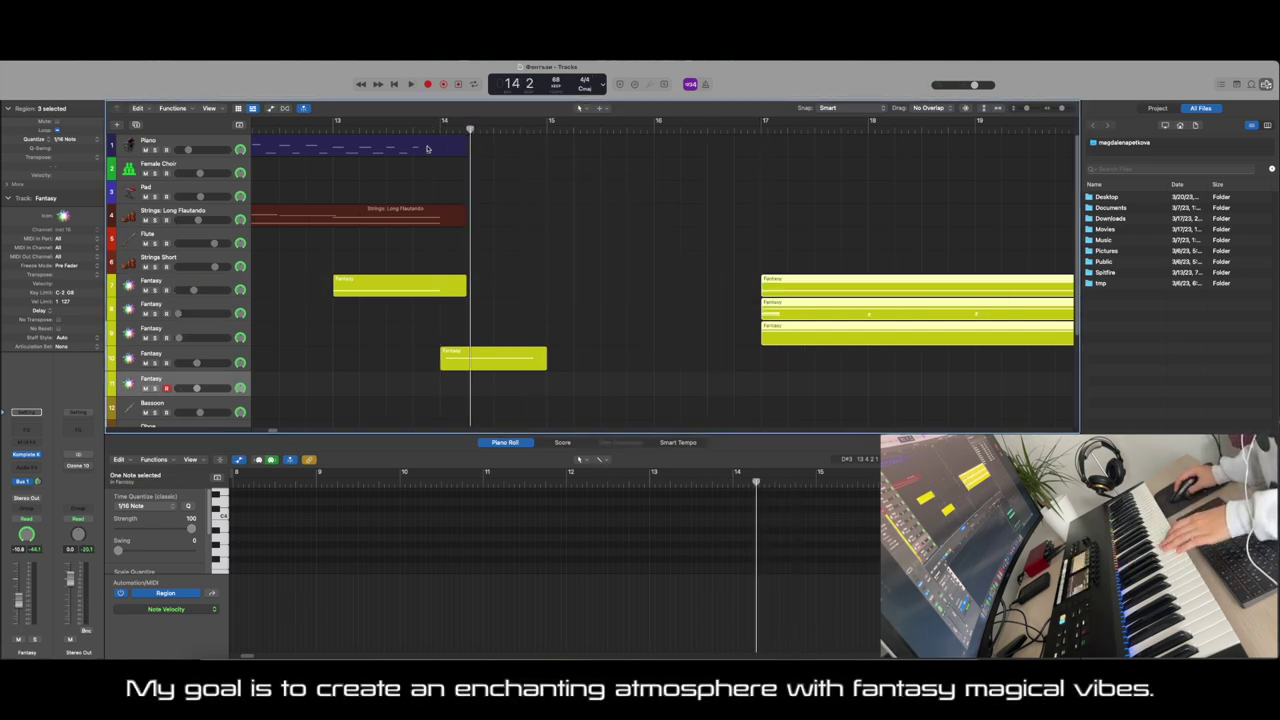
Play the arrangement from the beginning with all tracks in view
scroll(346, 157, down, 1)
key(Return)
key(space)
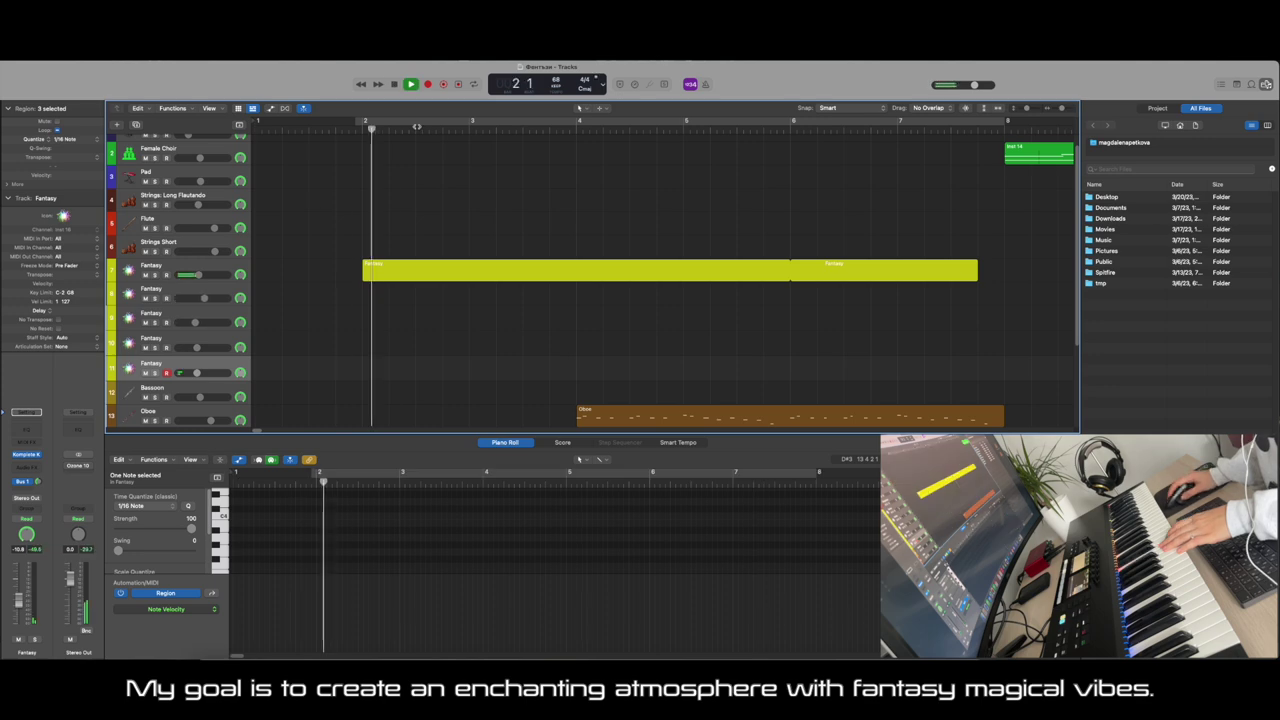
scroll(635, 376, down, 6)
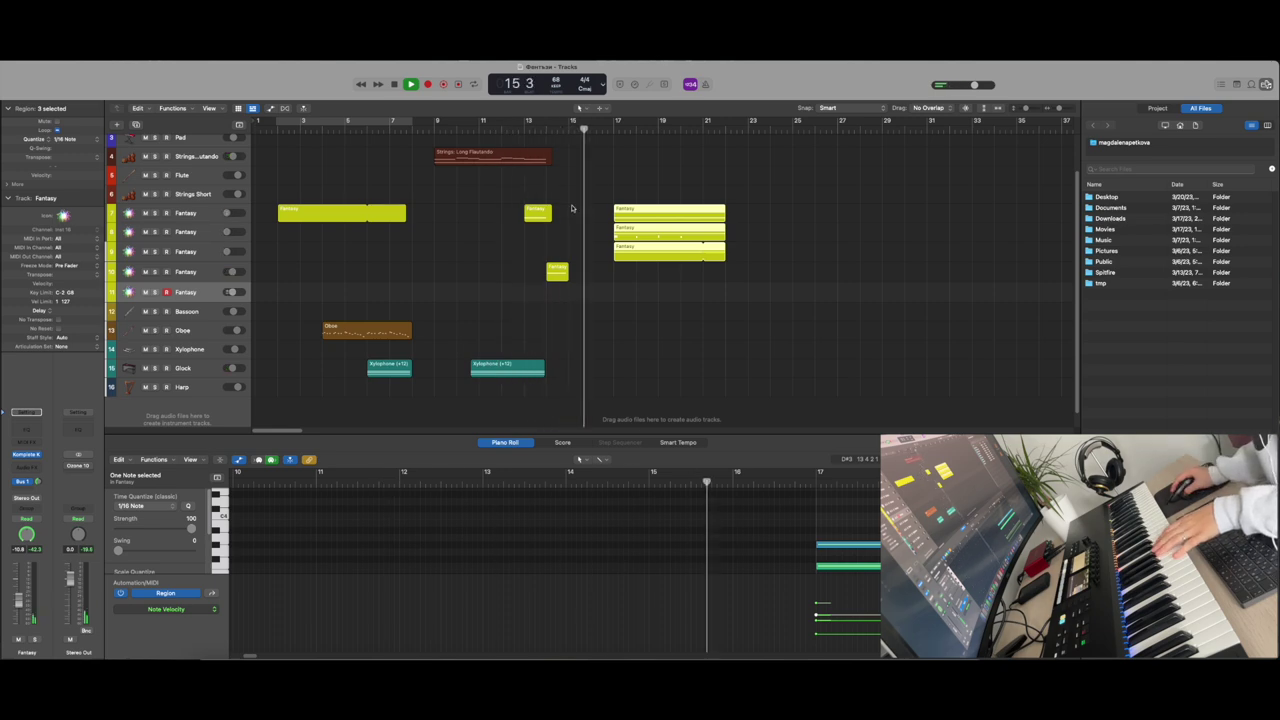
Show and hide the open instrument windows, and play the Fantasy part on track 10 from bar 14
key(v)
click(296, 179)
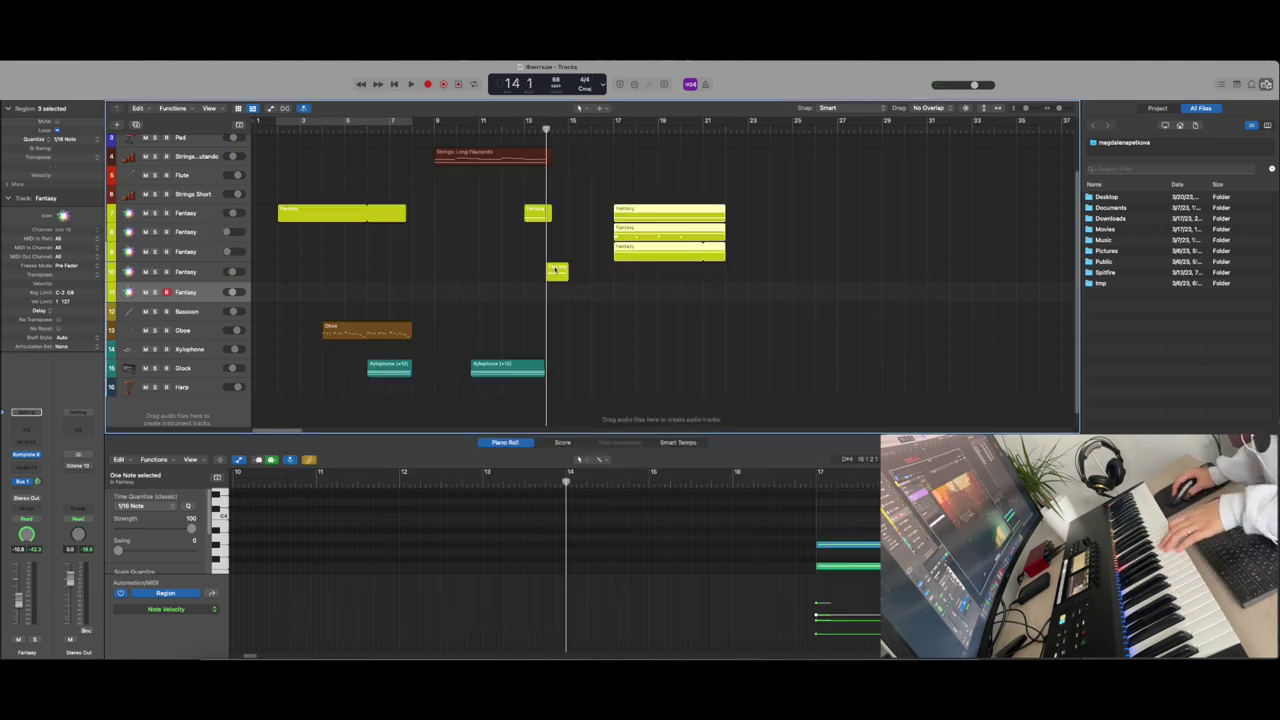
key(v)
key(v)
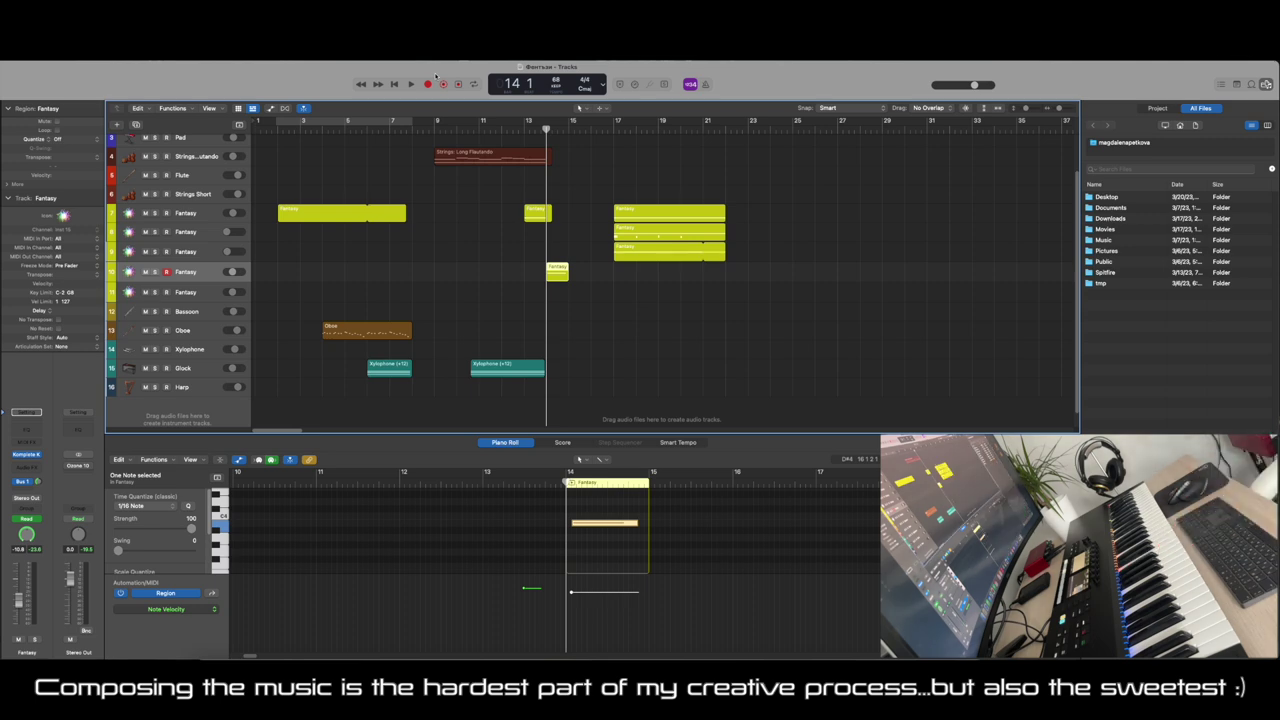
click(410, 84)
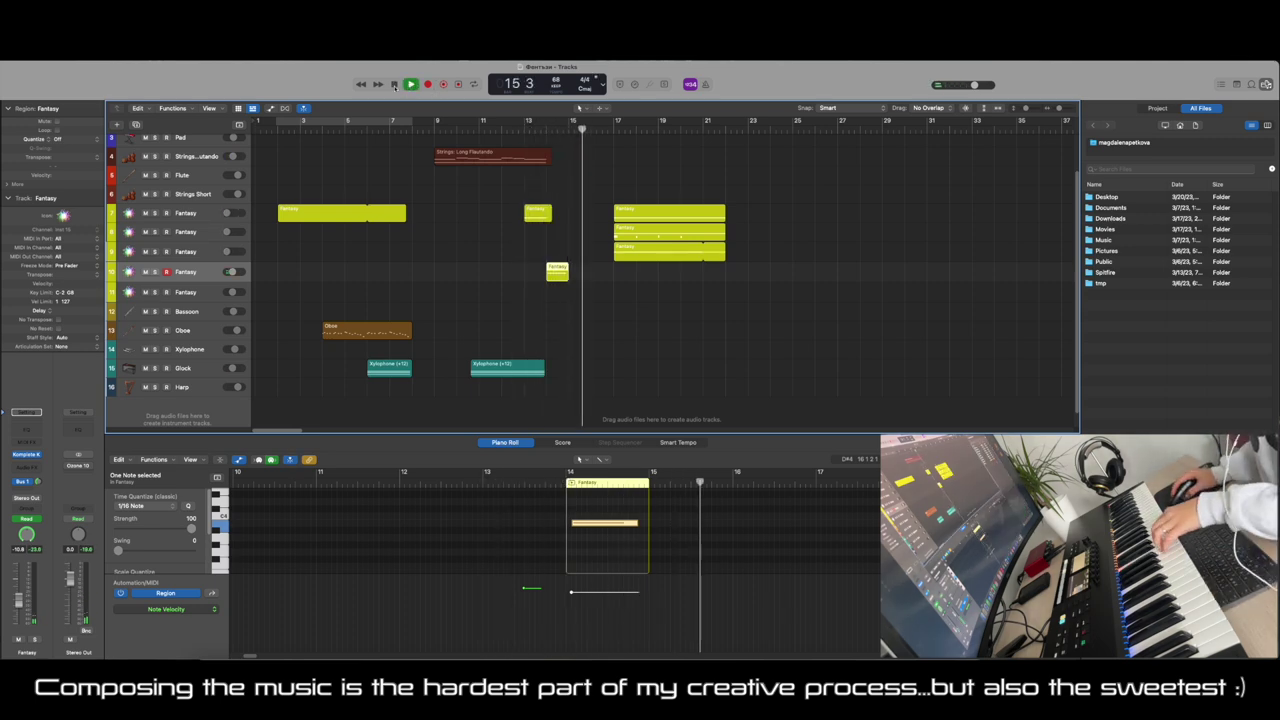
Move the three stacked Fantasy regions back to bar 15 and audition the transition from bar 13
drag(665, 232, 620, 232)
key(space)
key(space)
key(space)
key(space)
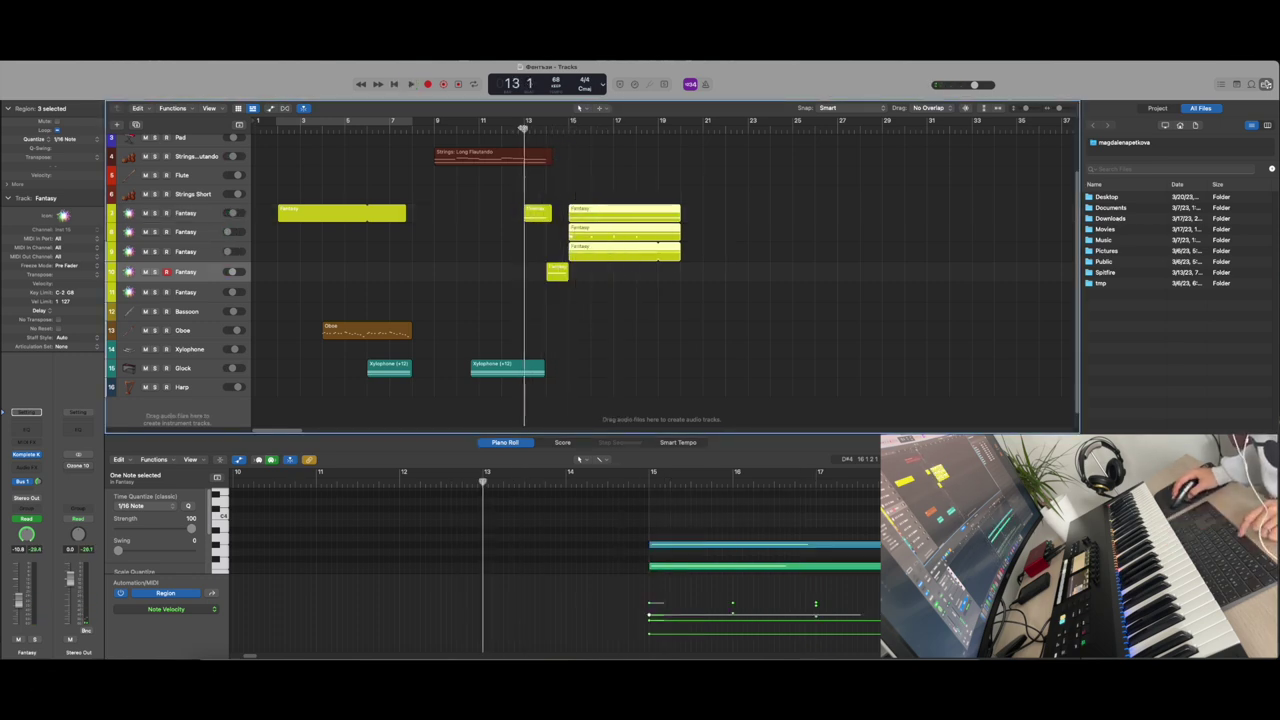
key(period)
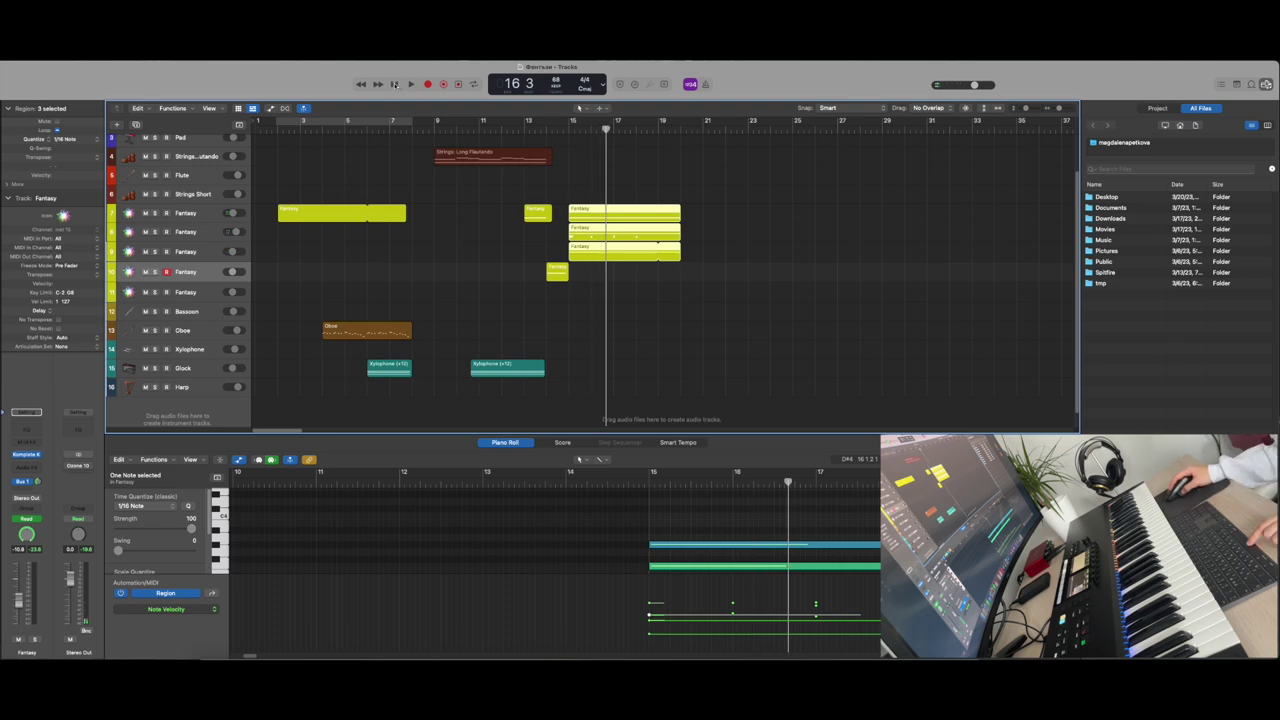
Play the piece from the beginning and listen to it with the Oboe track selected
key(Return)
key(space)
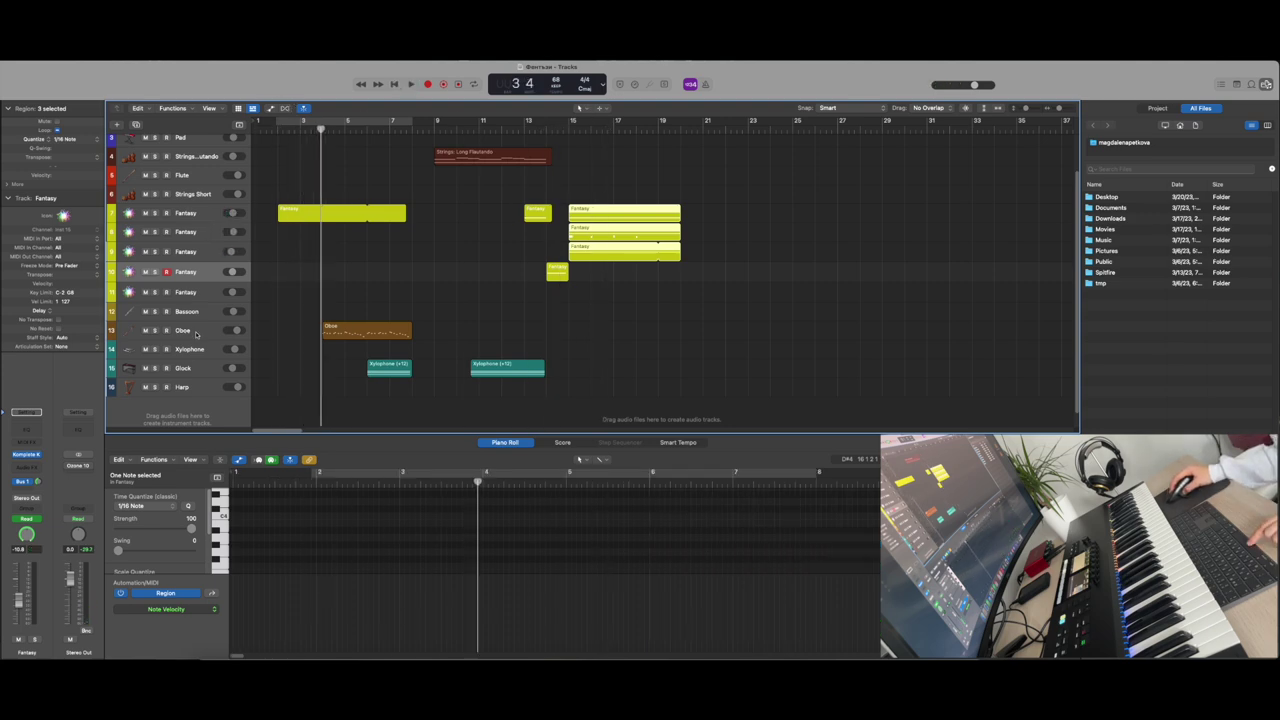
click(205, 331)
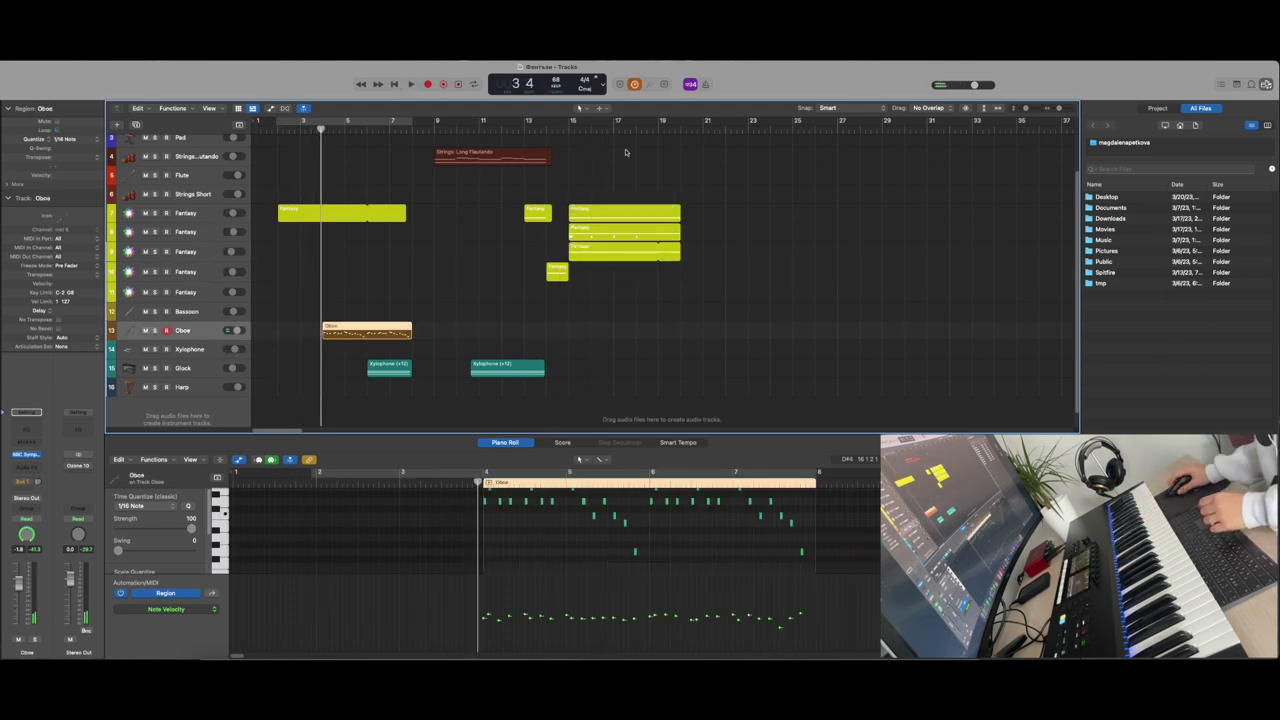
key(space)
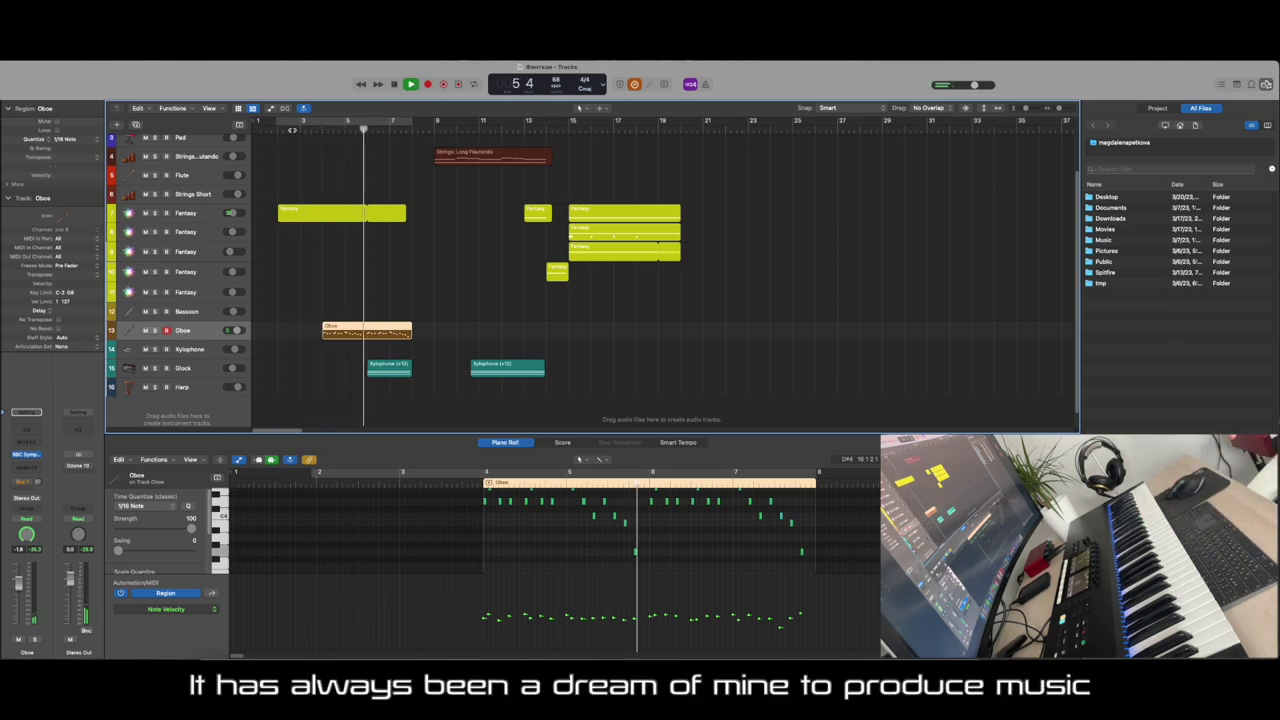
scroll(393, 247, up, 3)
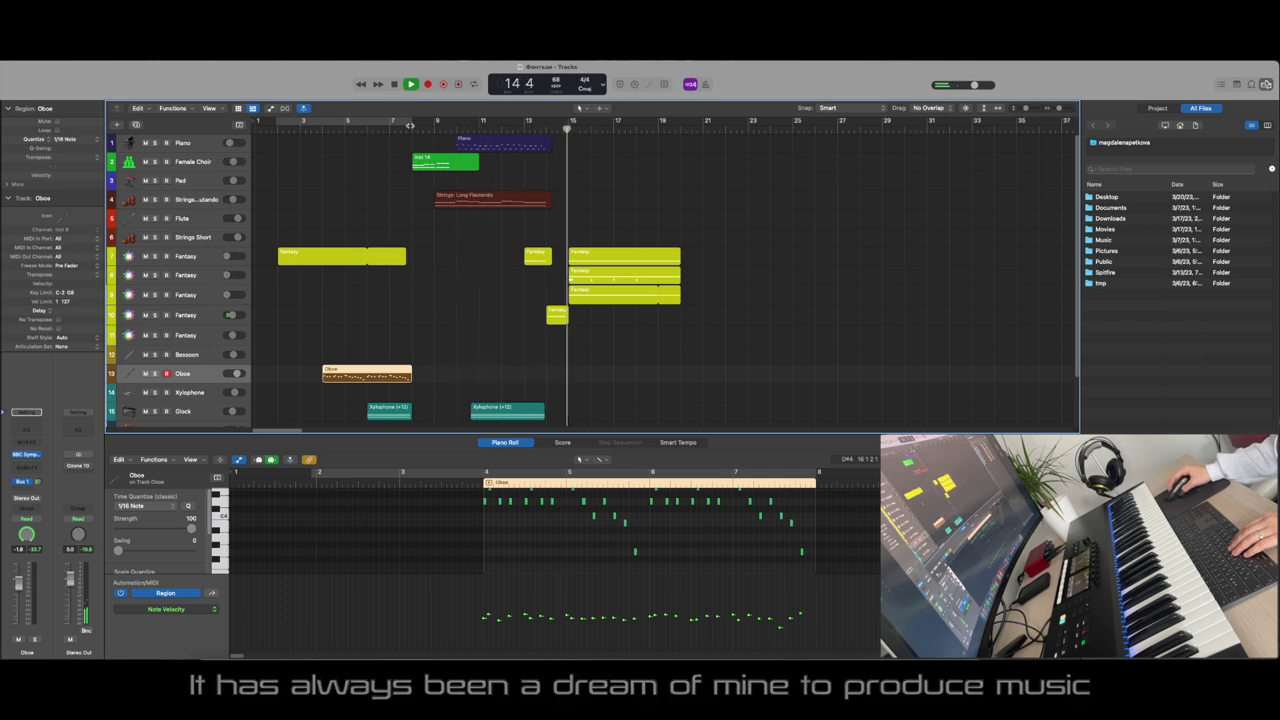
click(410, 85)
Select the long Fantasy region on track 8 and audition the section from about bar 14
click(612, 281)
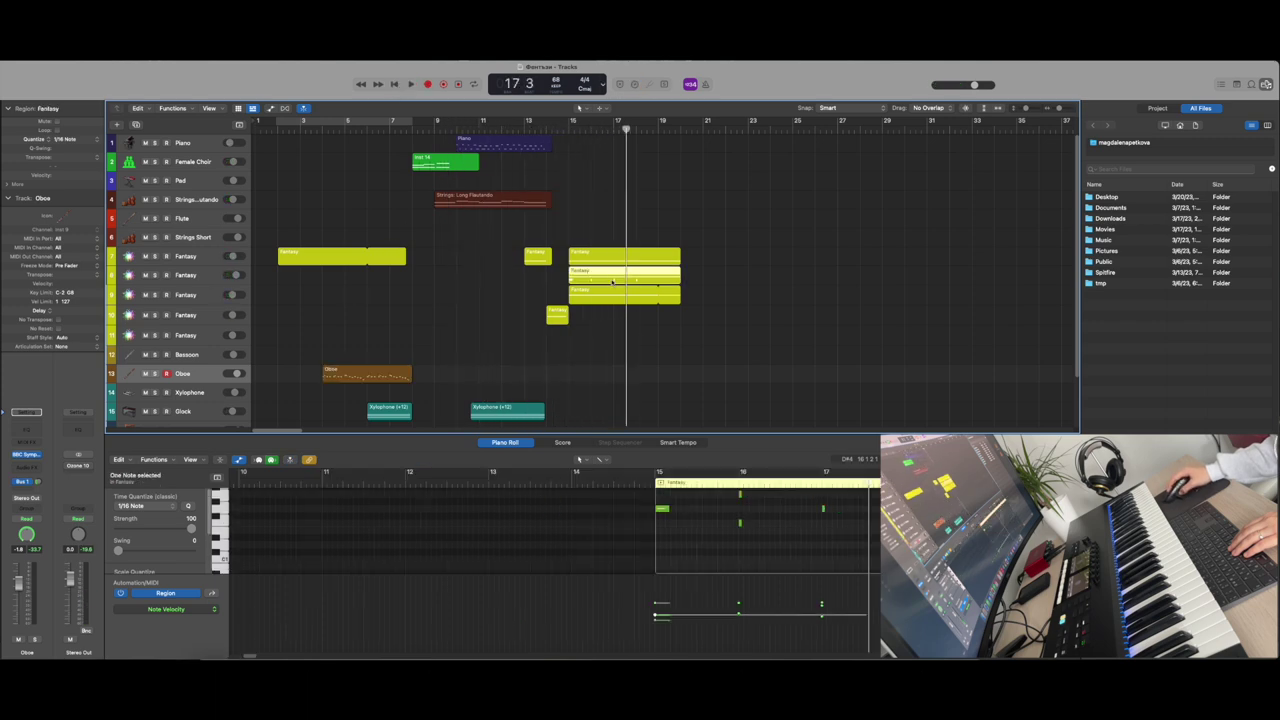
key(space)
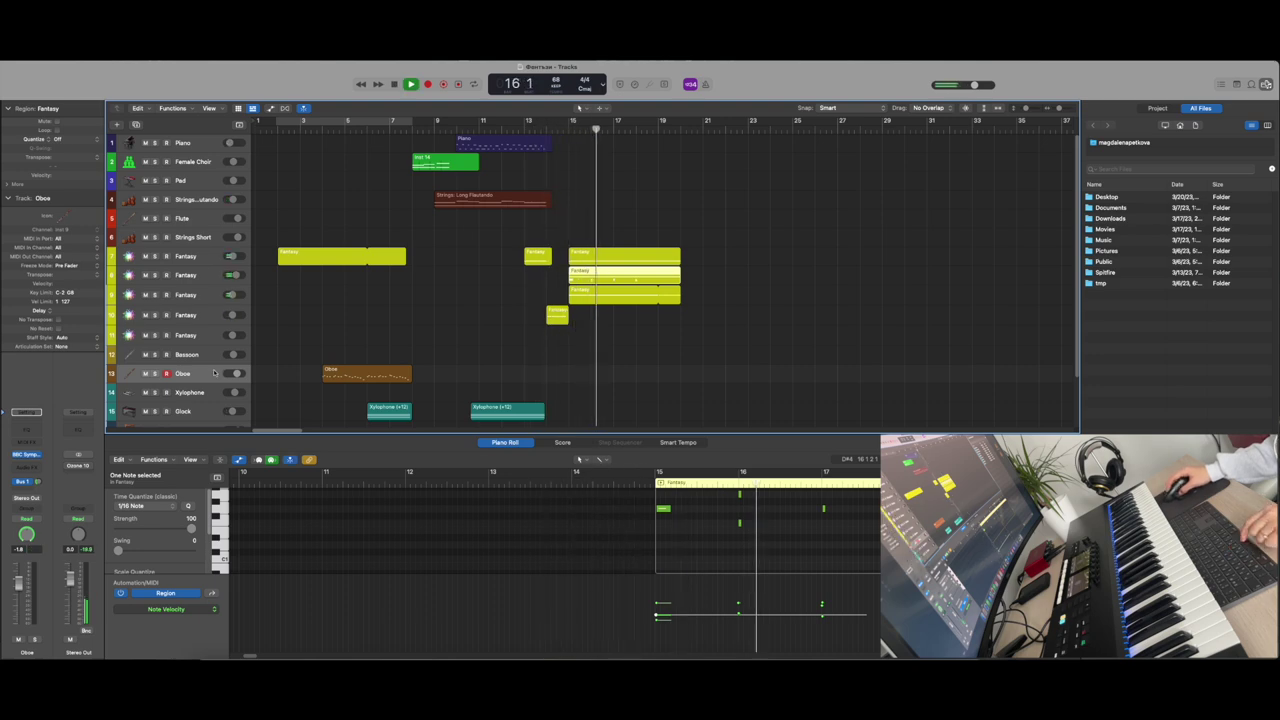
key(space)
click(552, 277)
click(580, 274)
click(543, 127)
key(space)
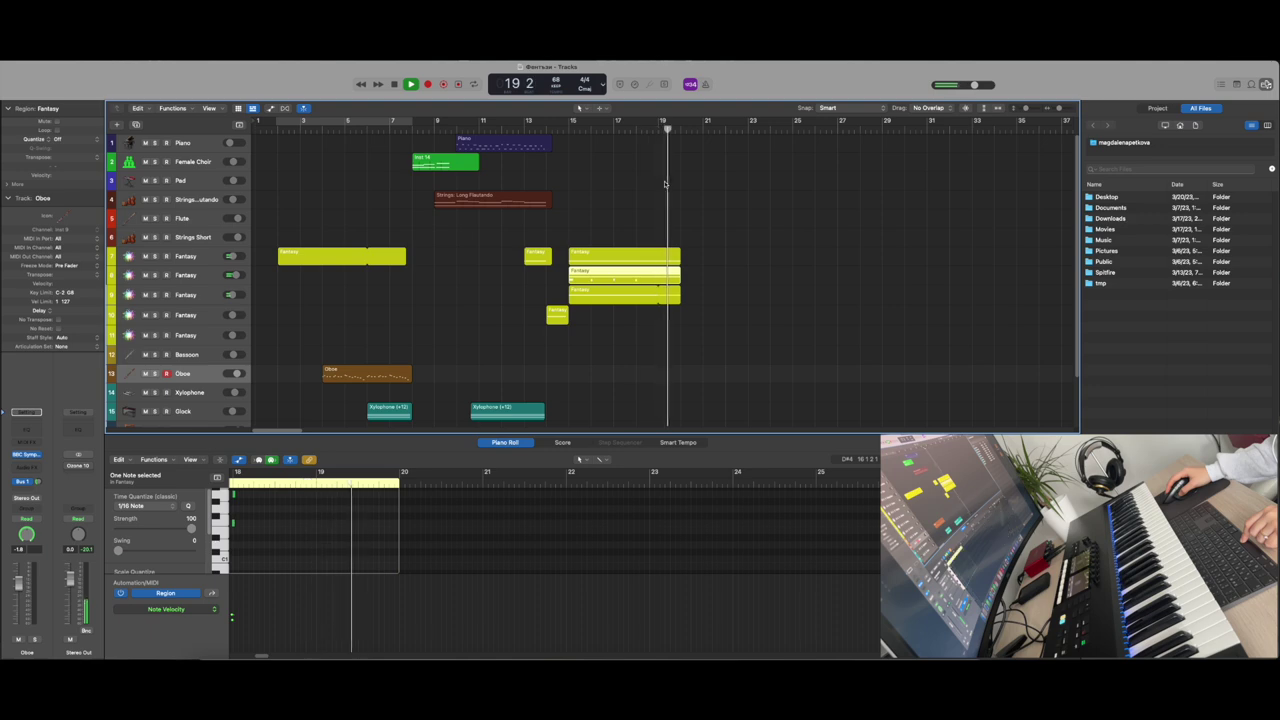
Shorten the three stacked Fantasy regions to end at bar 19 and replay the section from about bar 13
drag(681, 252, 660, 302)
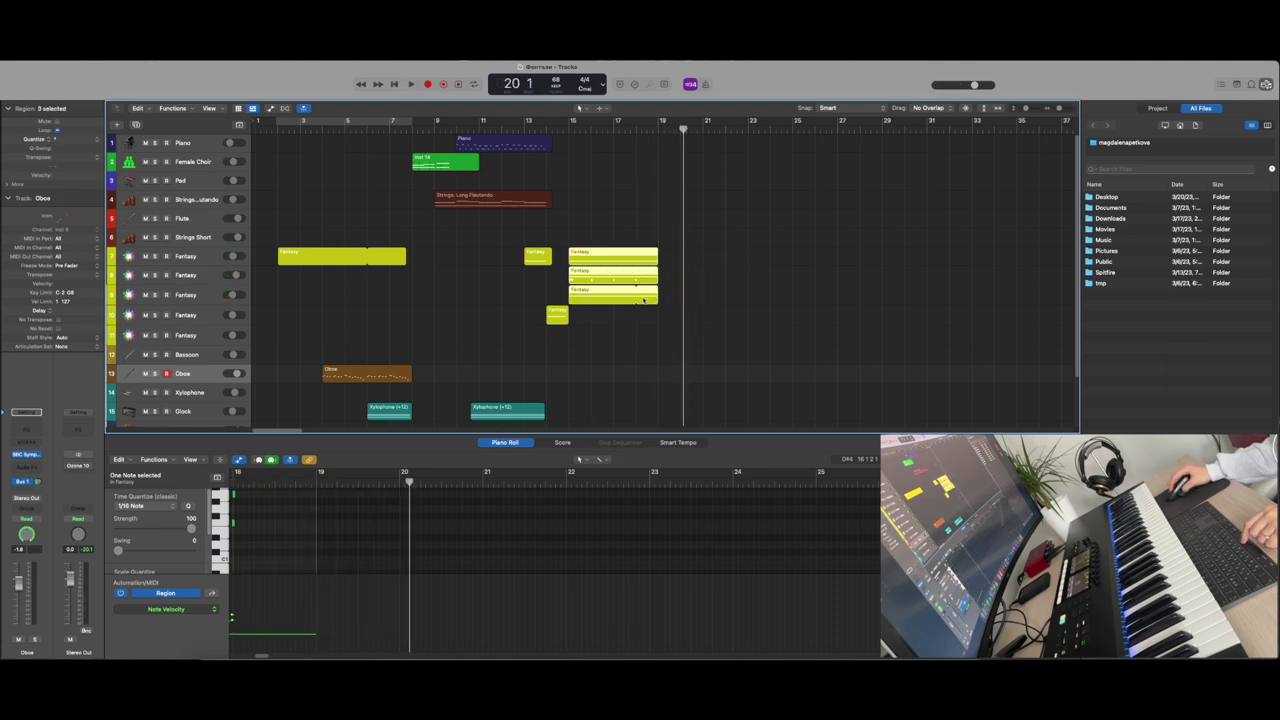
click(643, 298)
click(543, 127)
key(space)
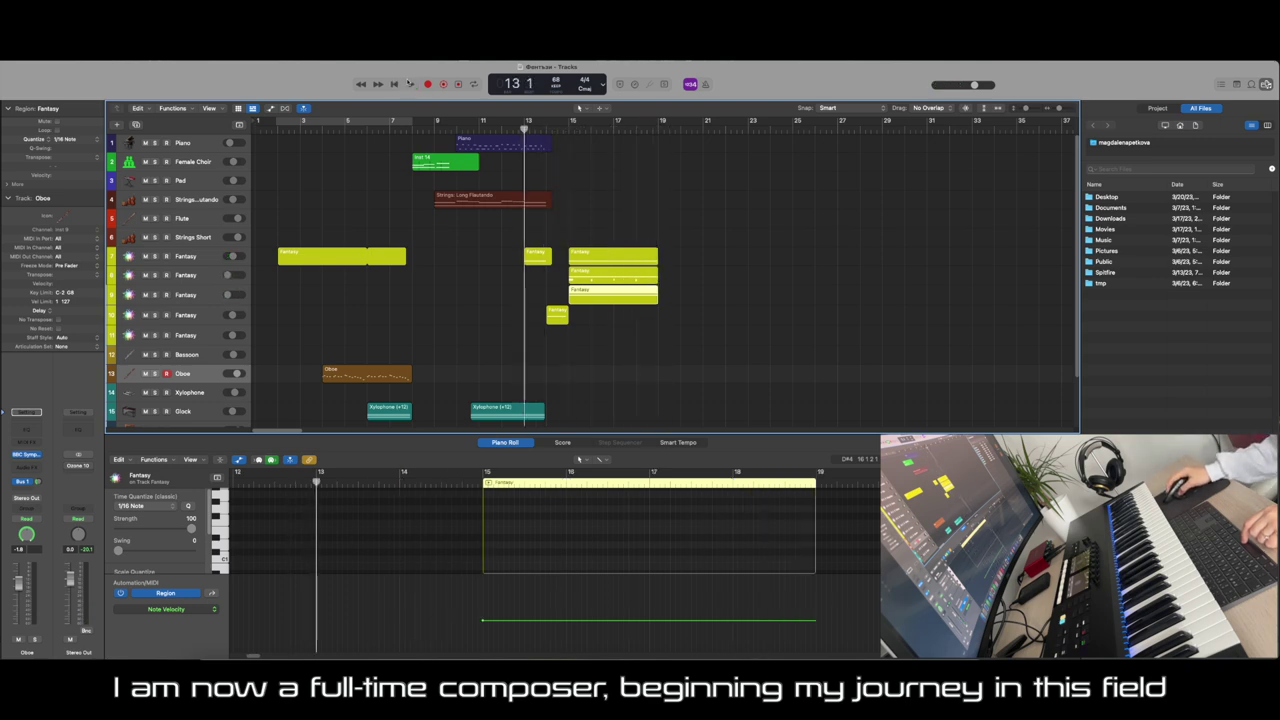
Move the three stacked Fantasy regions to start about halfway between bars 14 and 15, and play the transition
drag(1047, 108, 1065, 109)
scroll(660, 270, down, 3)
scroll(660, 270, up, 2)
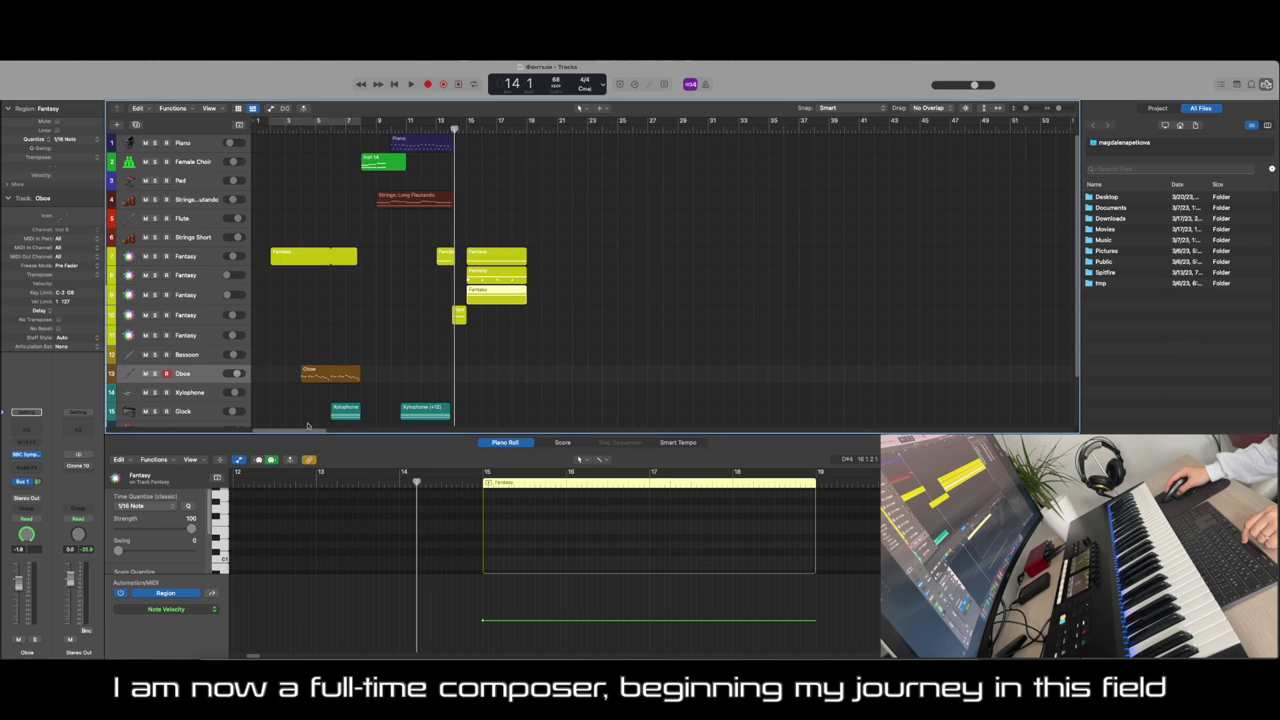
scroll(548, 266, down, 4)
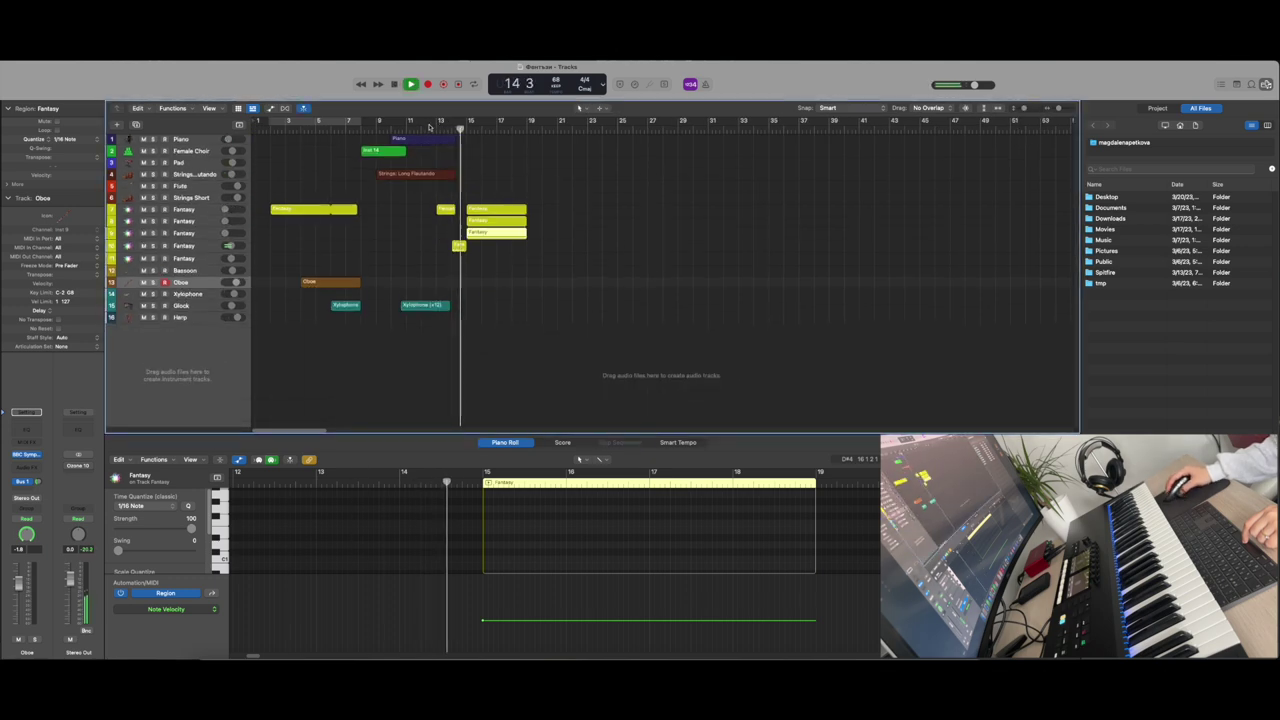
drag(500, 200, 530, 240)
scroll(500, 212, up, 5)
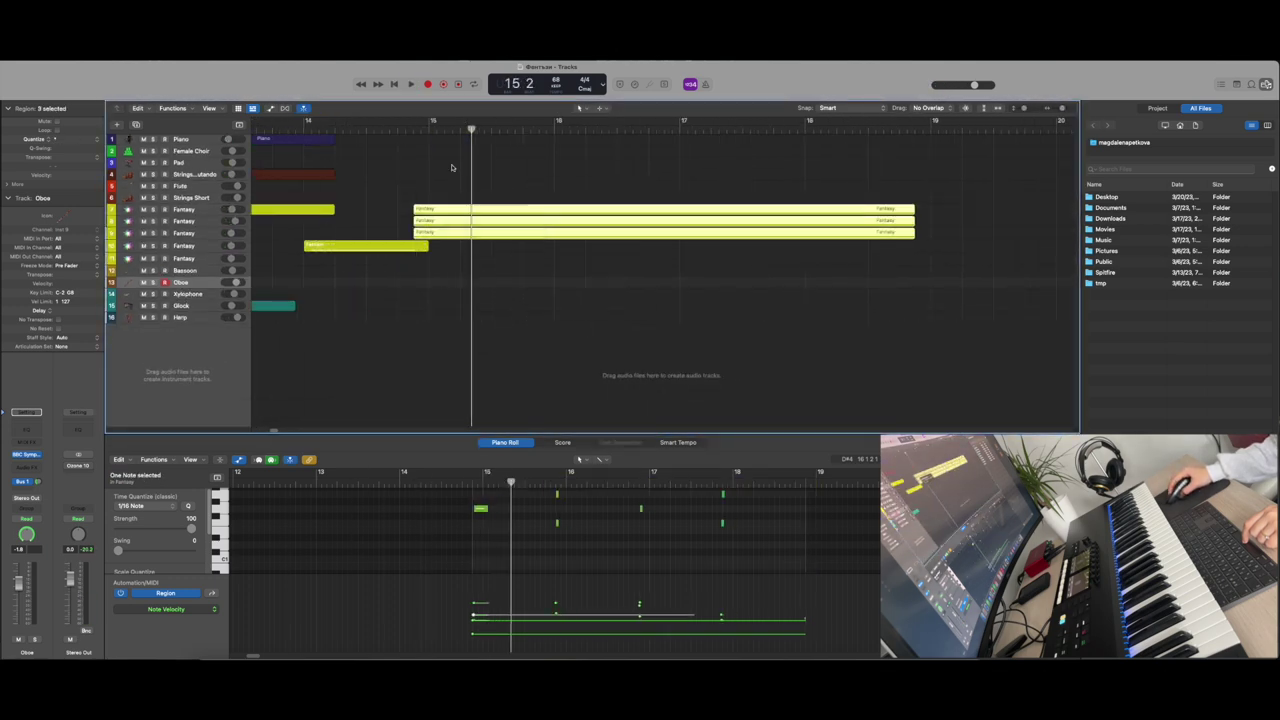
drag(422, 212, 372, 212)
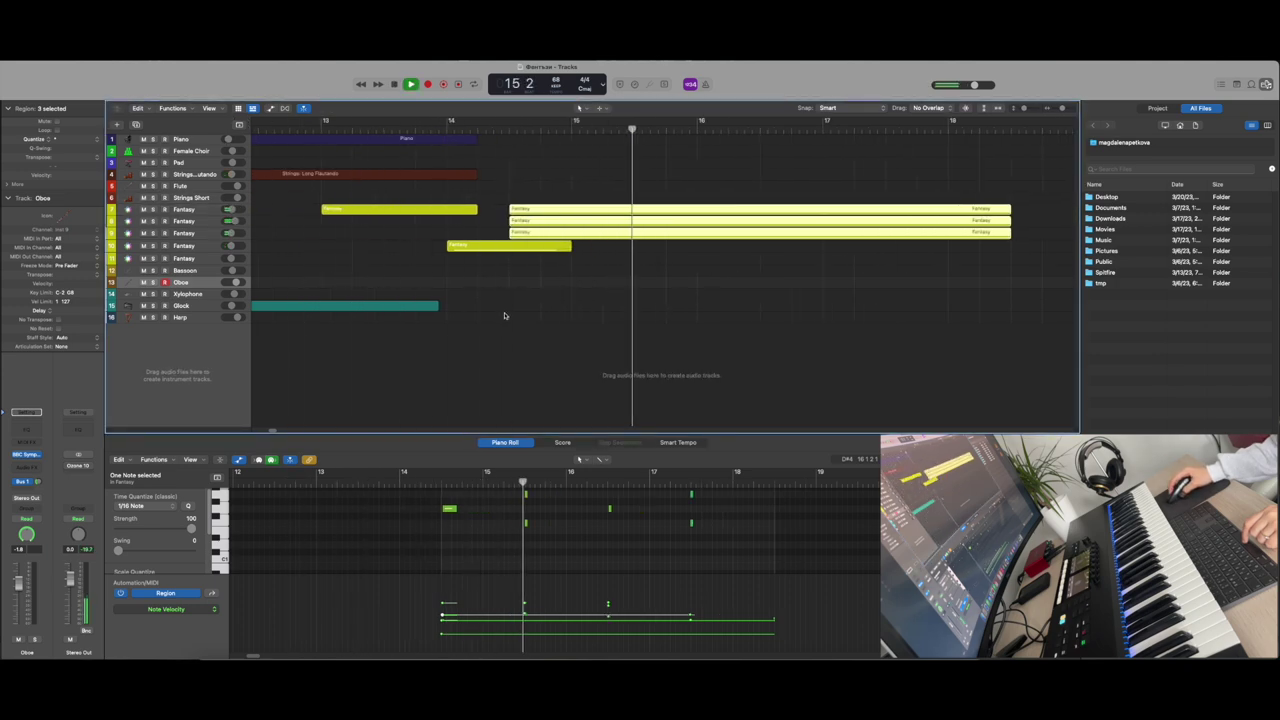
key(space)
scroll(504, 316, left, 3)
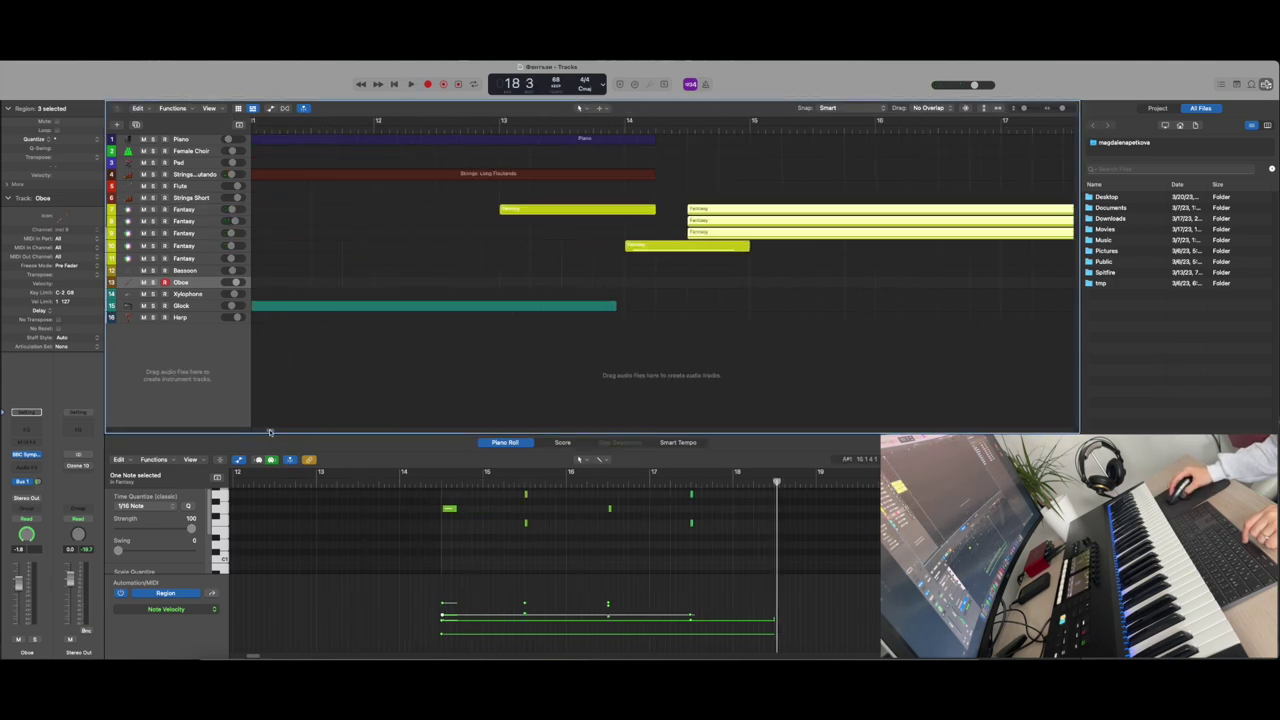
Trim the Piano, Strings and first Fantasy regions to end at bar 14, and play the transition from just before bar 13
click(560, 232)
scroll(654, 186, up, 1)
drag(552, 244, 677, 317)
key(Return)
click(491, 126)
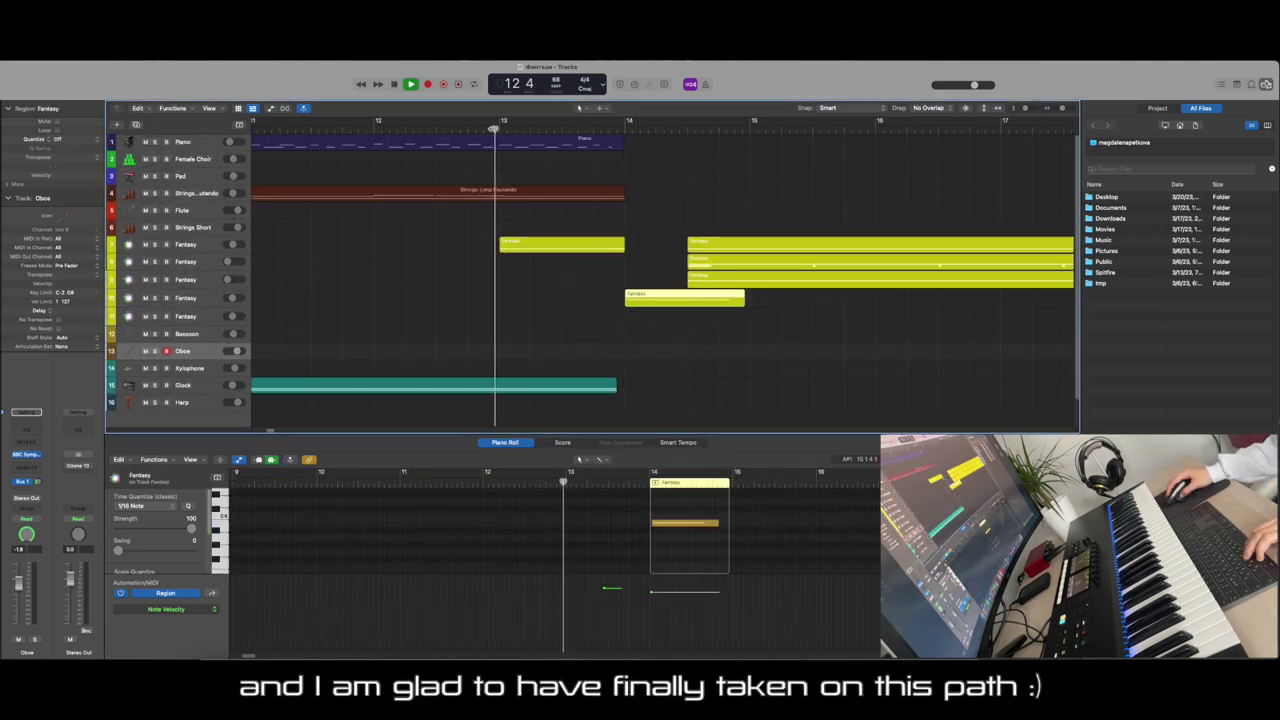
Move the three stacked Fantasy regions to start about three quarters through bar 14, and play from about bar 13
drag(700, 250, 732, 250)
key(Return)
click(497, 128)
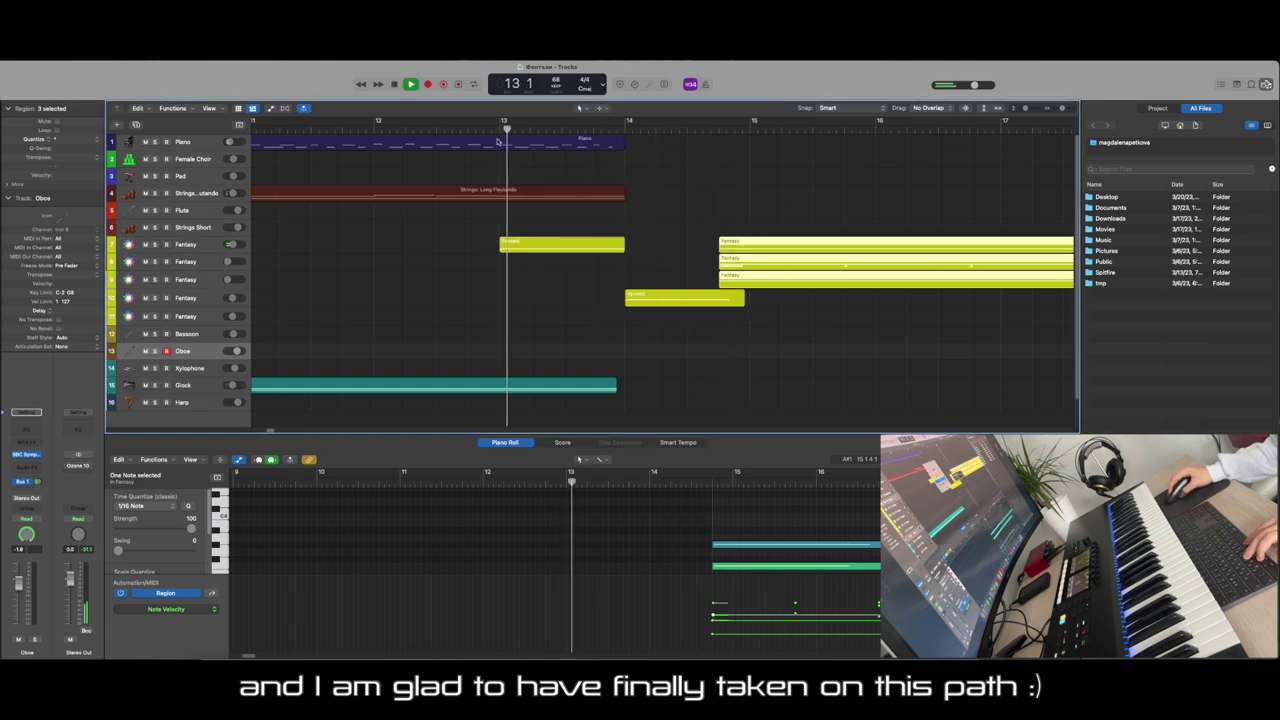
key(super+Left)
key(super+Left)
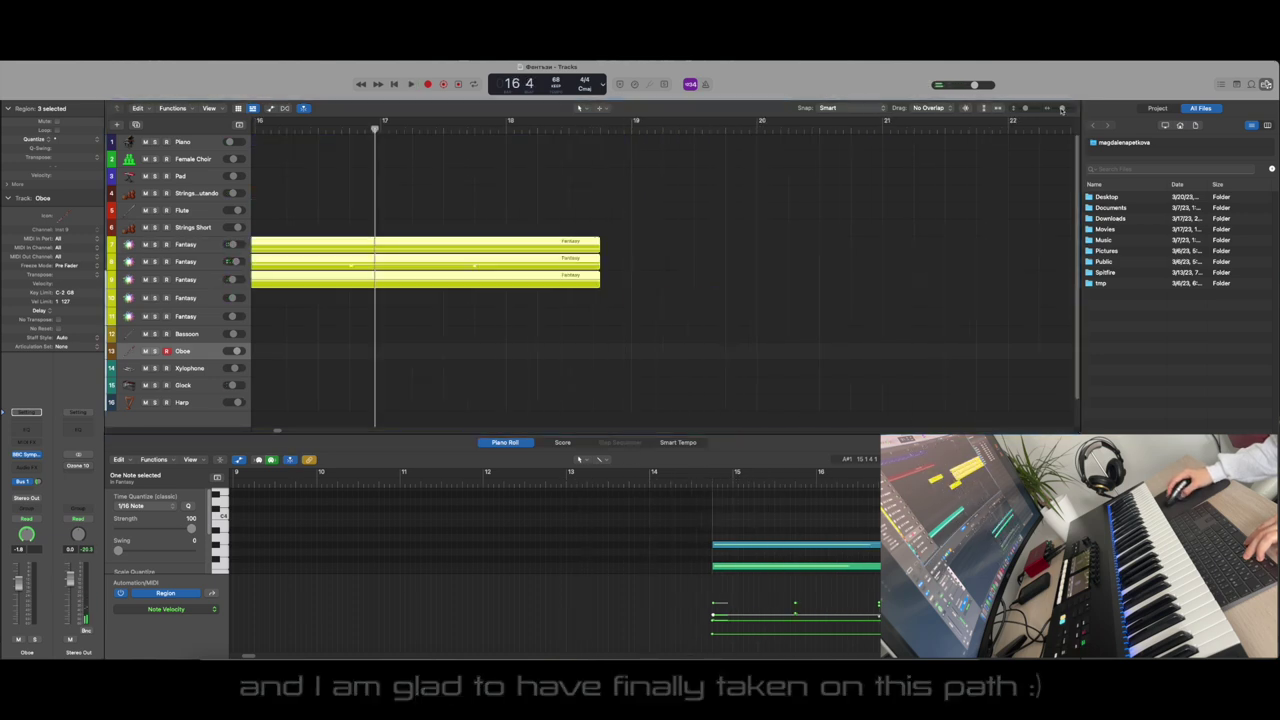
Move the short Fantasy region to start at bar 15 and the three stacked ones at bar 16, and replay the transition
key(space)
drag(446, 300, 530, 259)
key(Return)
click(370, 130)
key(space)
key(space)
key(space)
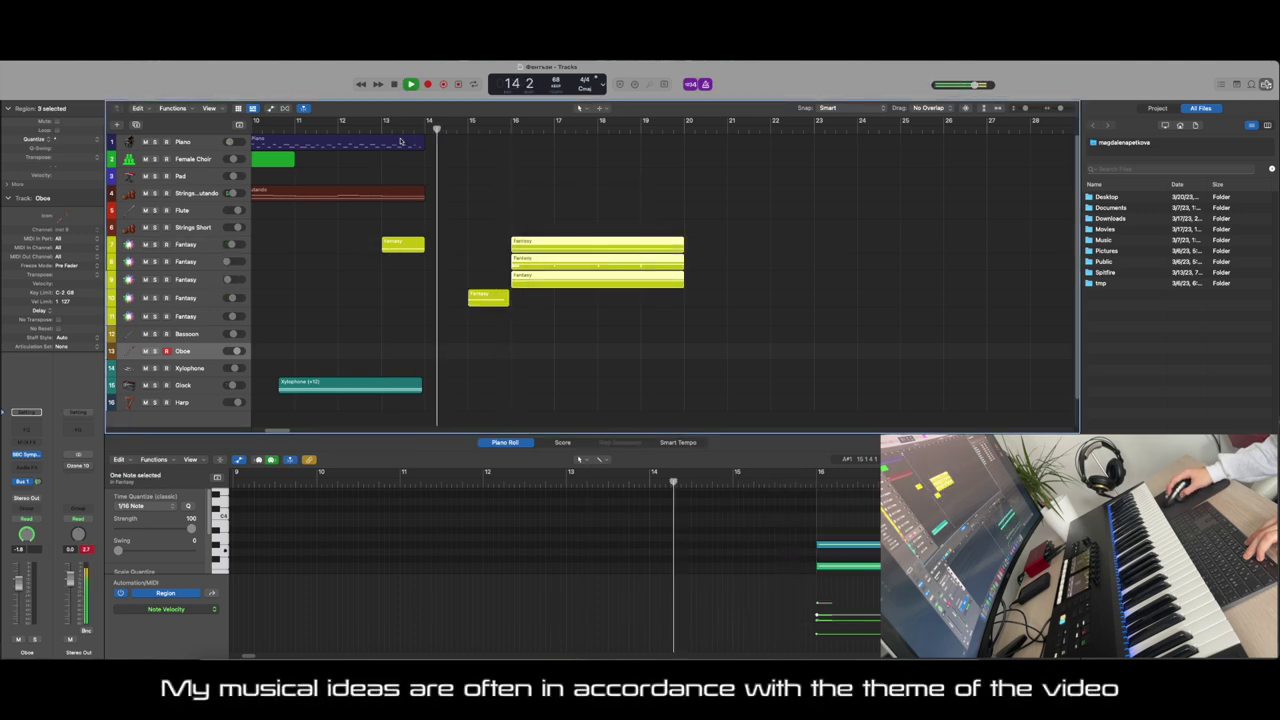
Play a part on the Female Choir track and capture it as a region from about mid-bar 14 to mid-bar 16
click(272, 159)
click(411, 84)
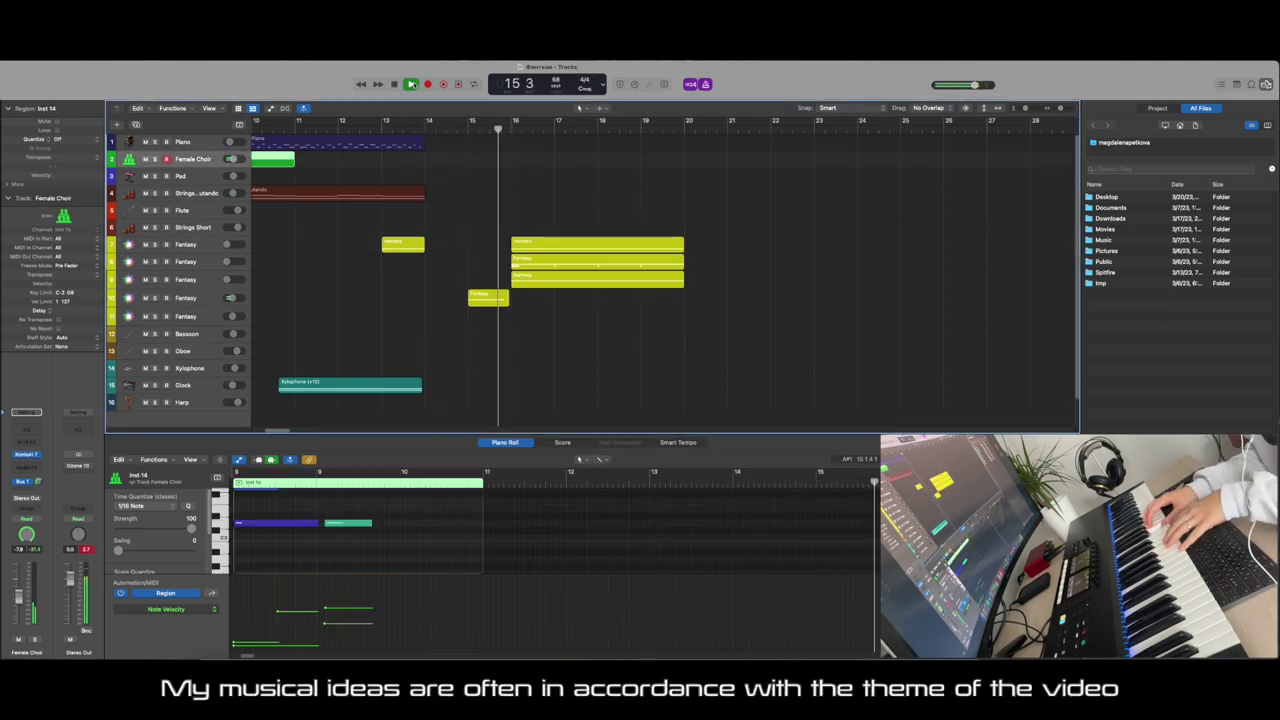
key(shift+r)
key(comma)
key(comma)
Move the short Fantasy region to bar 17 and the three stacked ones to bar 18, and replay the section with the choir
drag(441, 158, 560, 300)
key(space)
drag(545, 243, 626, 243)
key(comma)
key(comma)
key(comma)
key(comma)
key(space)
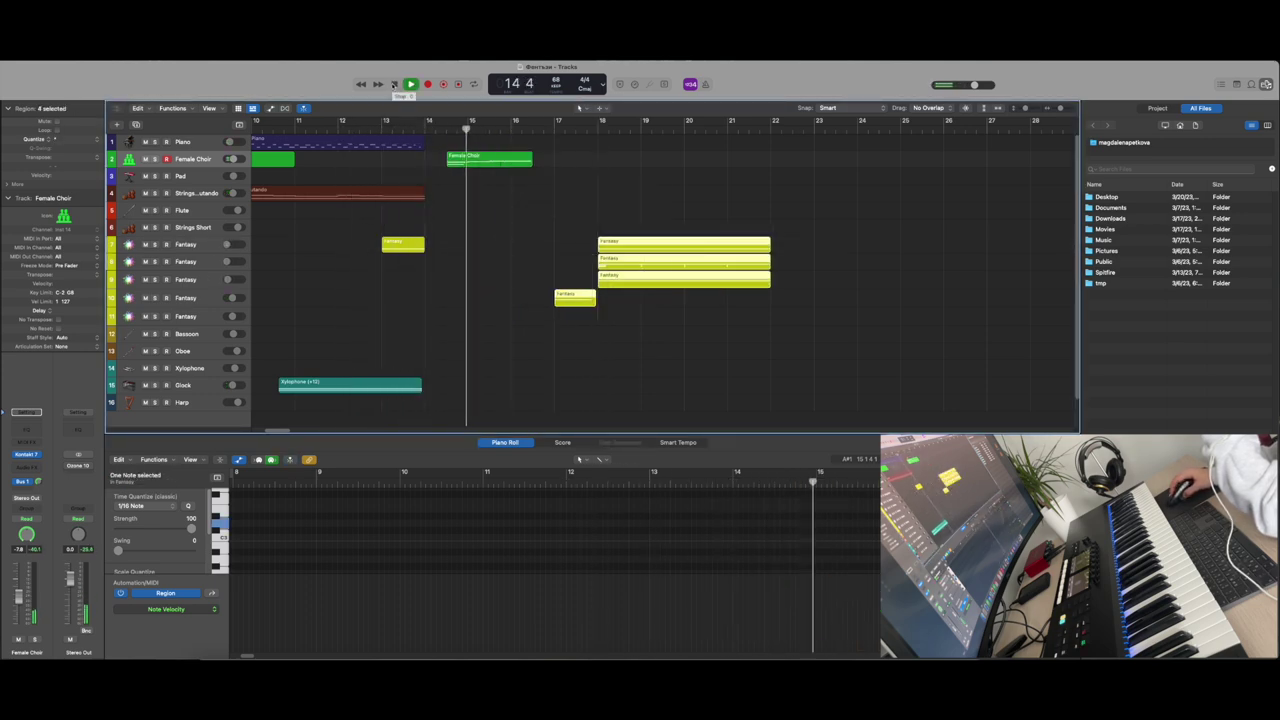
Audition a part on the empty Fantasy track 11 with the new Female Choir region muted and unmuted
click(224, 320)
key(space)
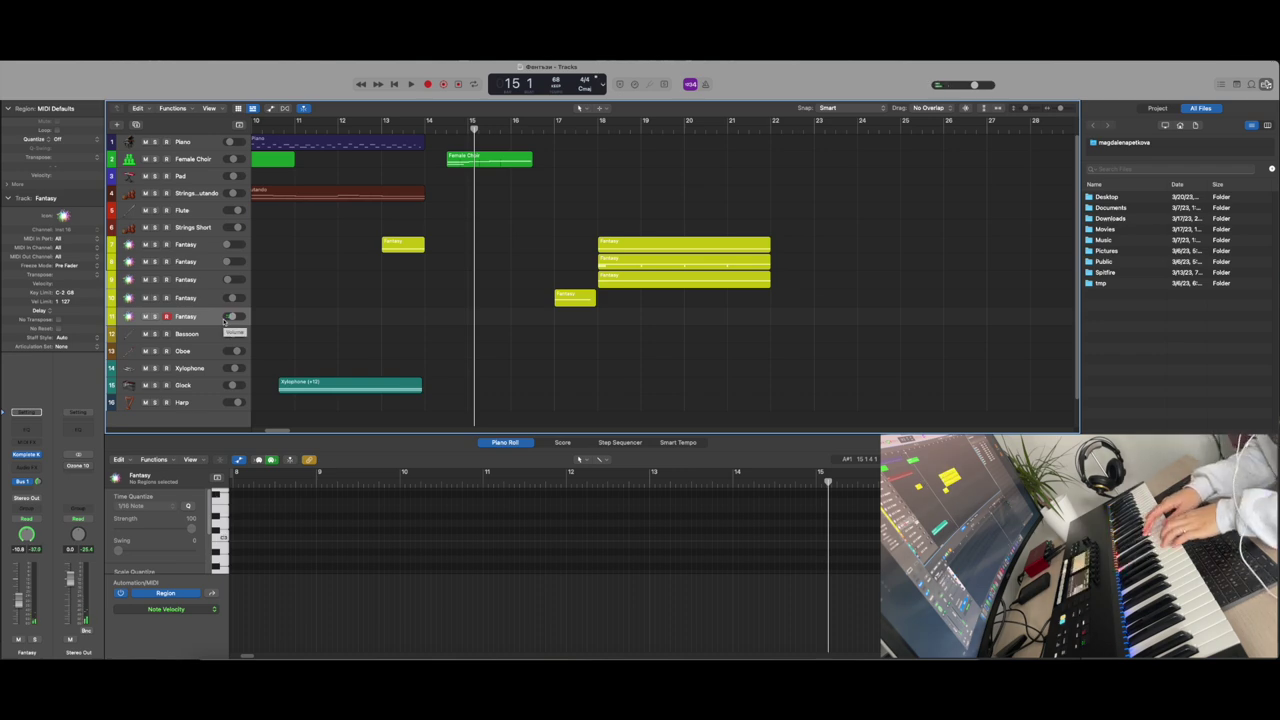
click(410, 84)
click(478, 163)
key(ctrl+m)
click(410, 84)
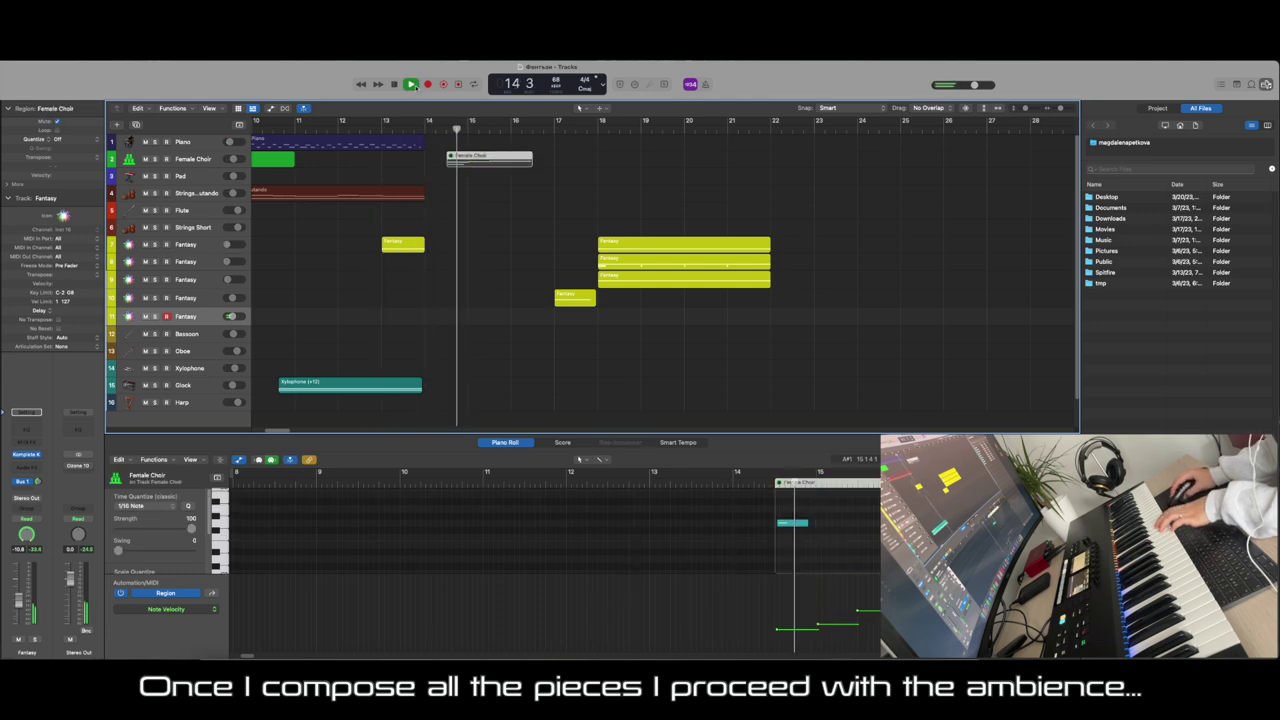
key(space)
key(ctrl+m)
key(space)
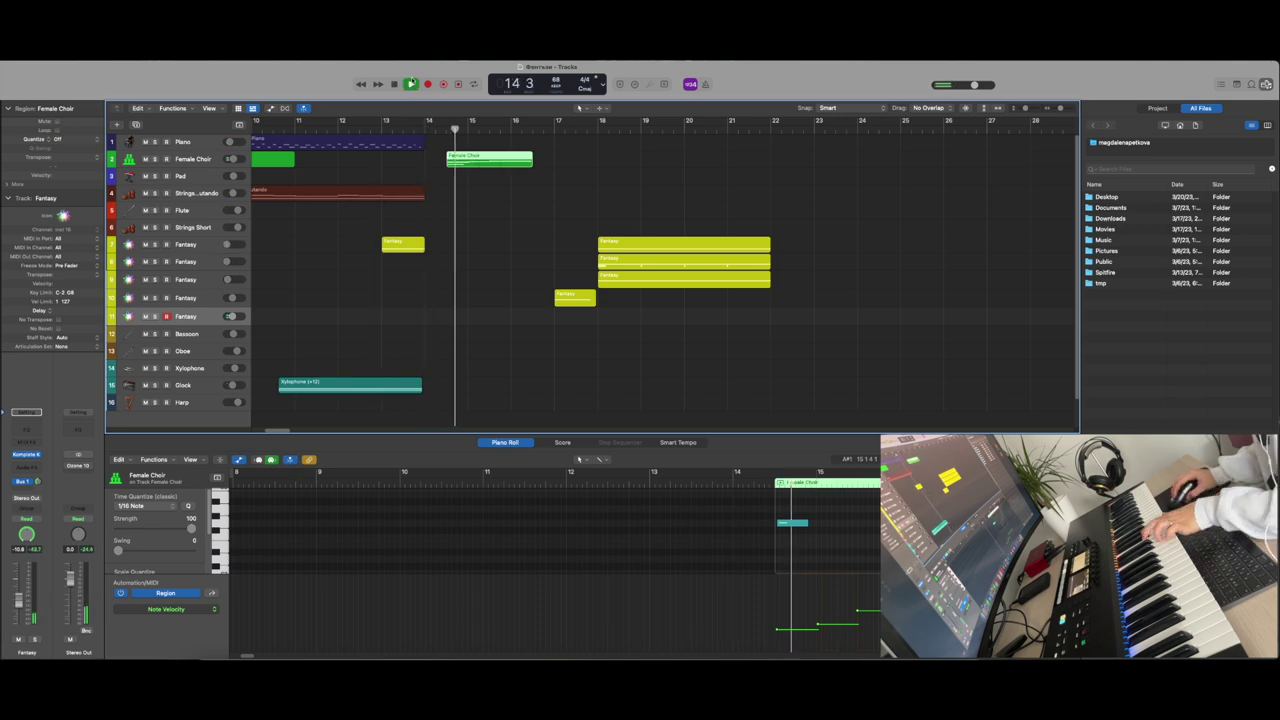
Delete both Female Choir regions and record a new part on Fantasy track 11 from bar 15 to bar 19
click(208, 156)
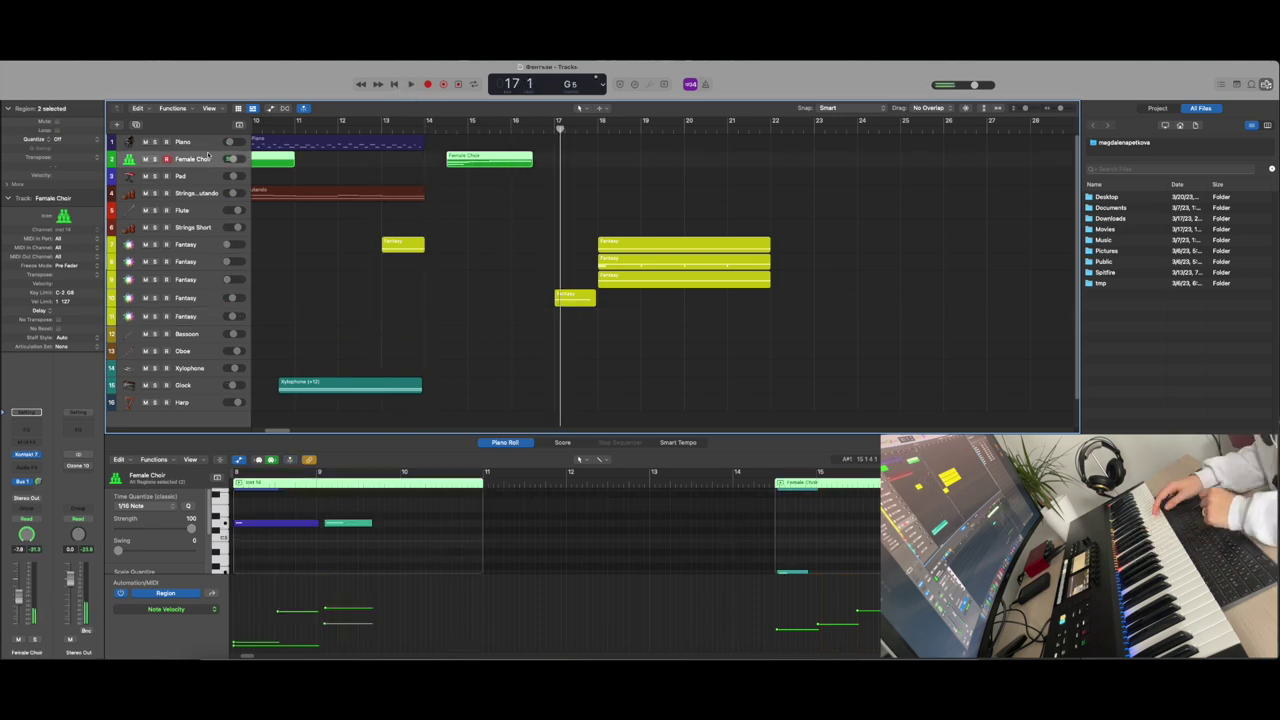
key(Delete)
key(space)
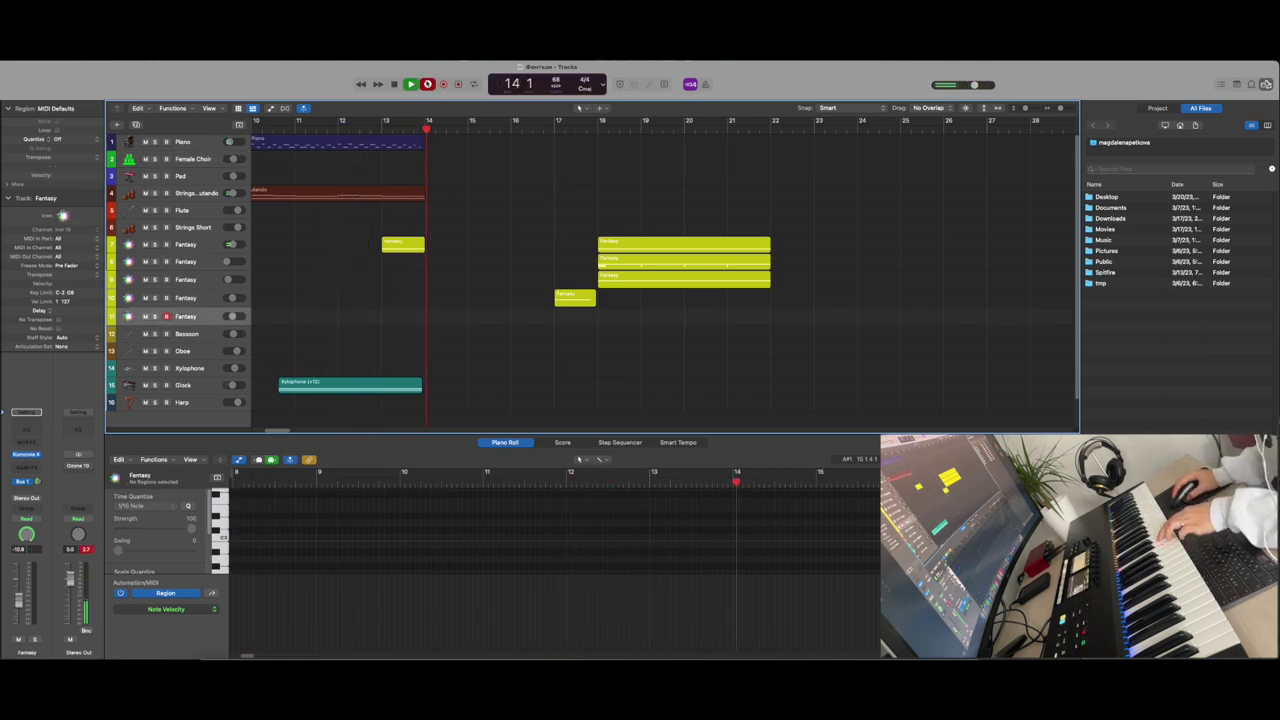
key(space)
Move the short Fantasy region to bar 20 and the three stacked ones to bar 21, and extend the track 11 region to bar 20
drag(657, 217, 586, 314)
drag(615, 262, 745, 262)
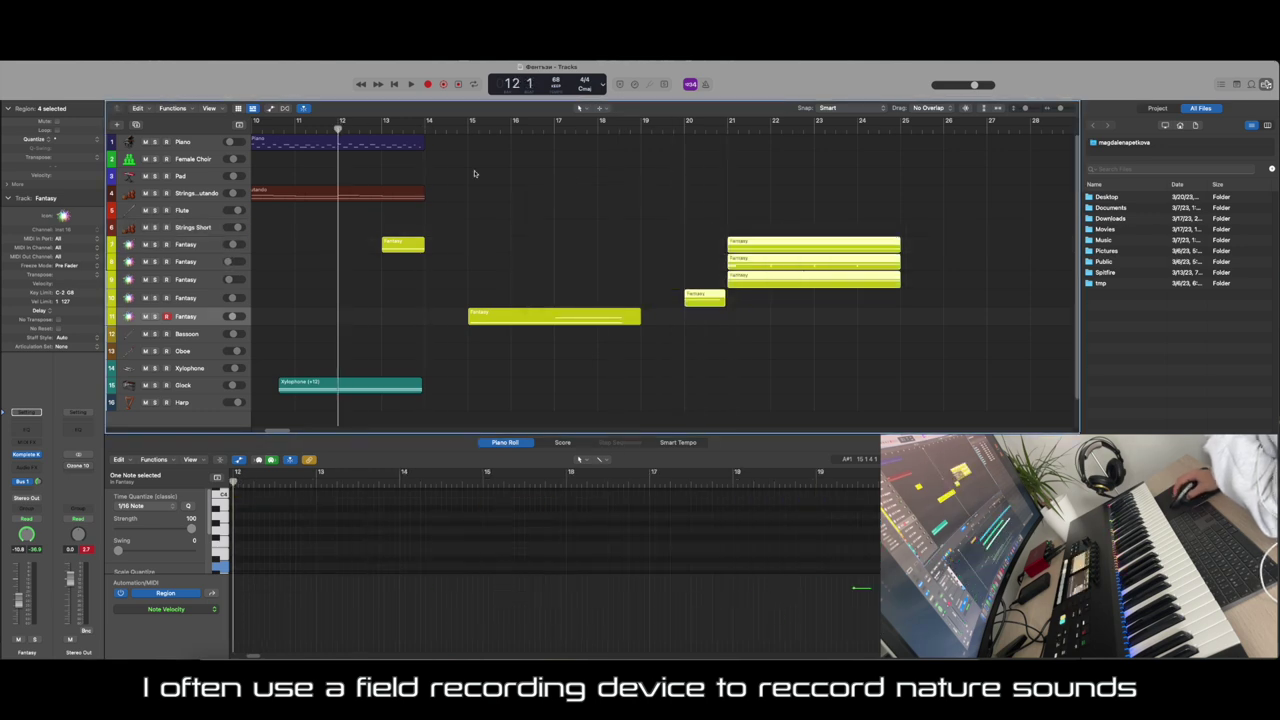
click(600, 316)
drag(639, 318, 684, 344)
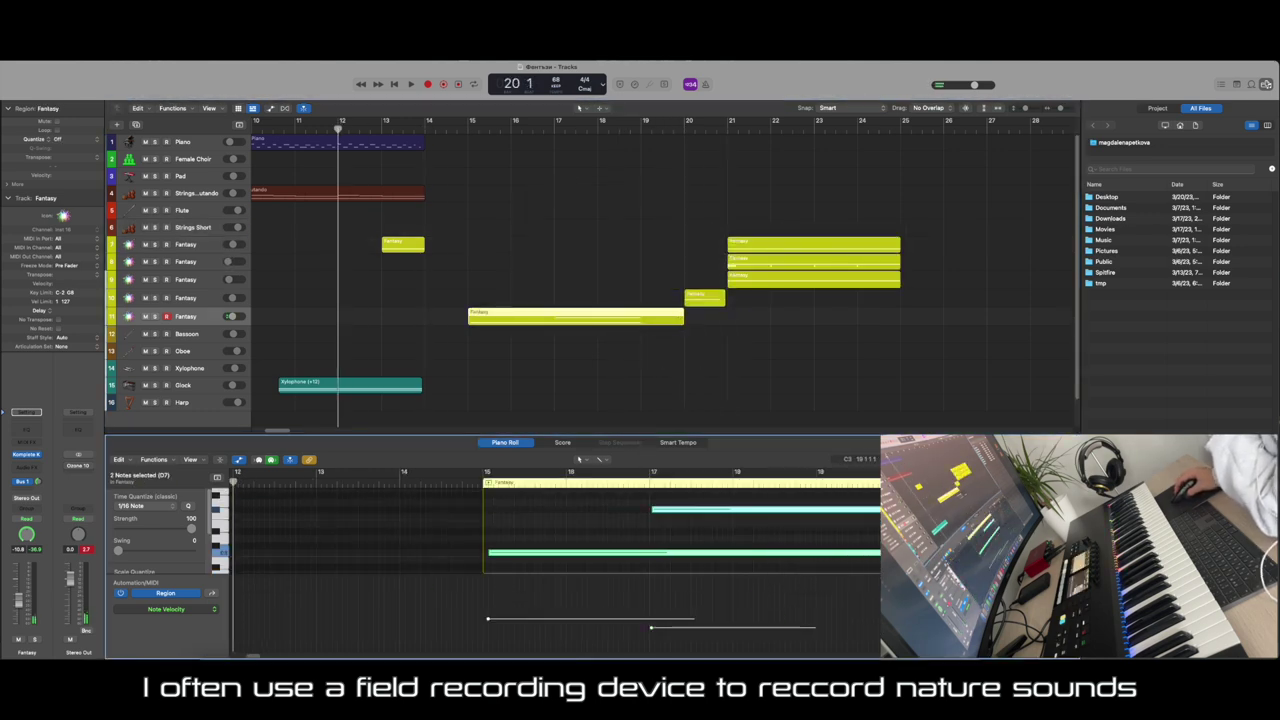
Try out a Female Choir part while repeatedly playing back the long Fantasy region on track 11
click(414, 345)
key(space)
click(193, 159)
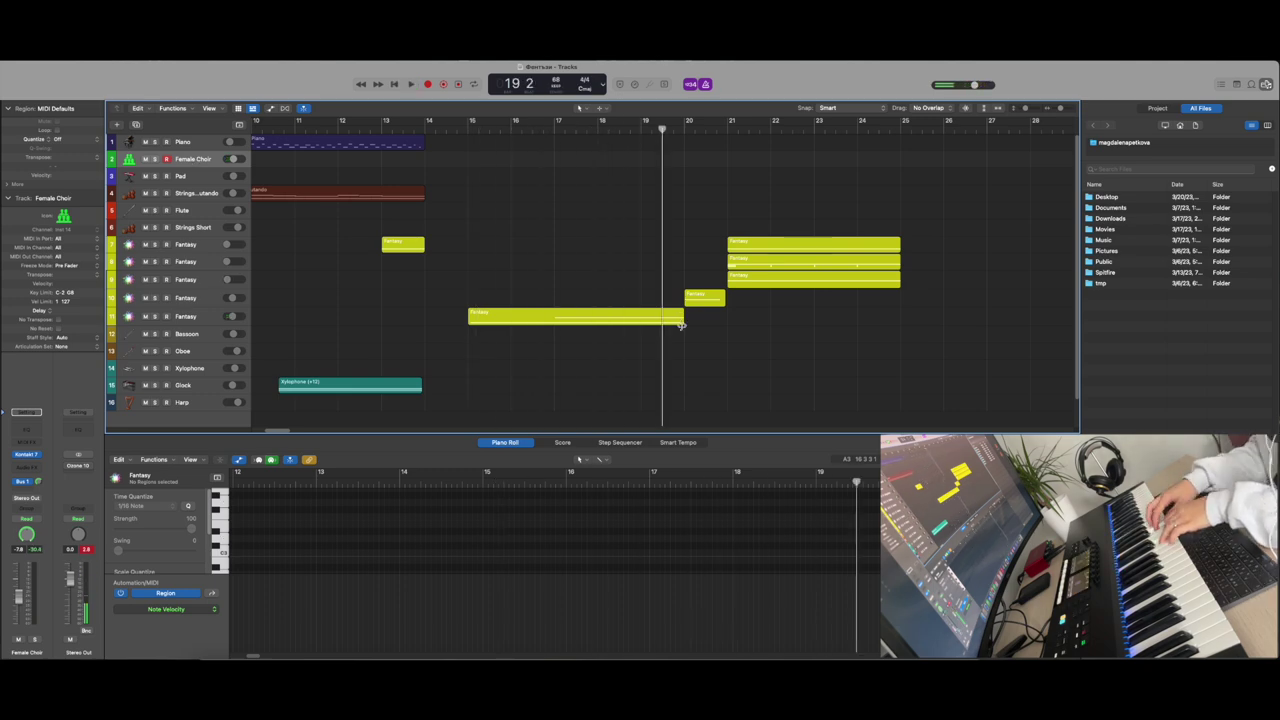
click(678, 316)
click(410, 84)
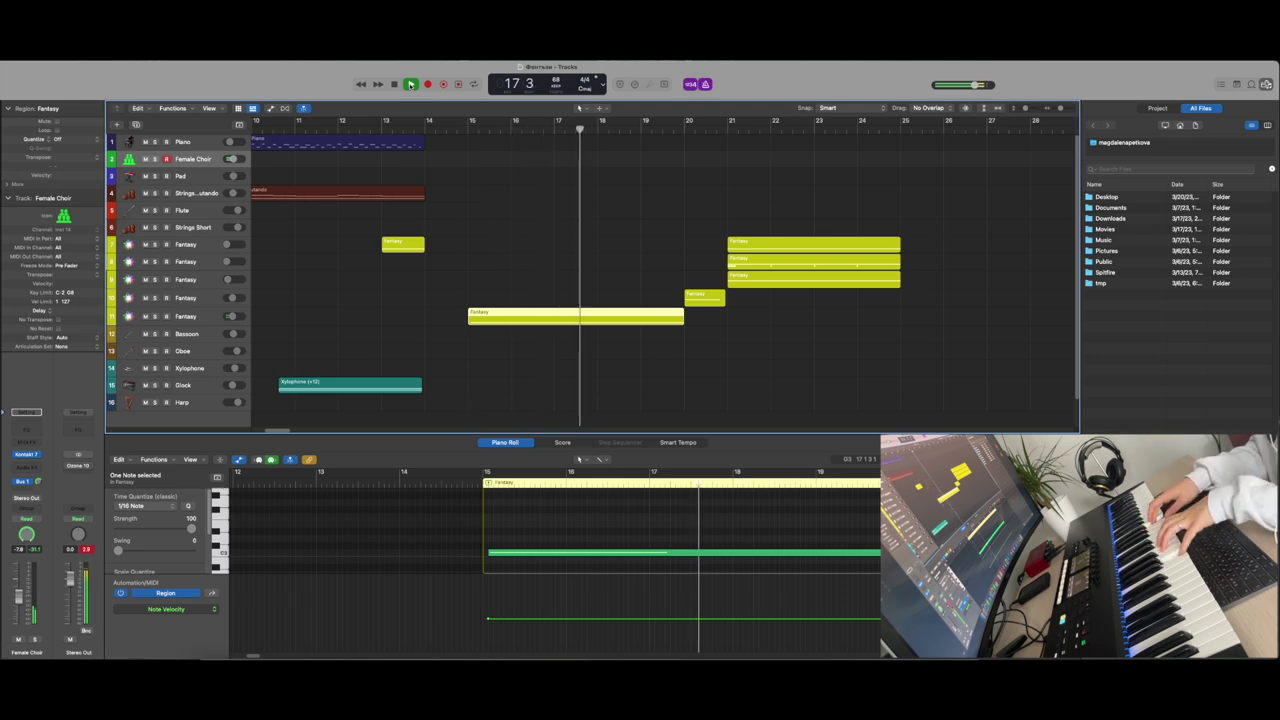
click(410, 84)
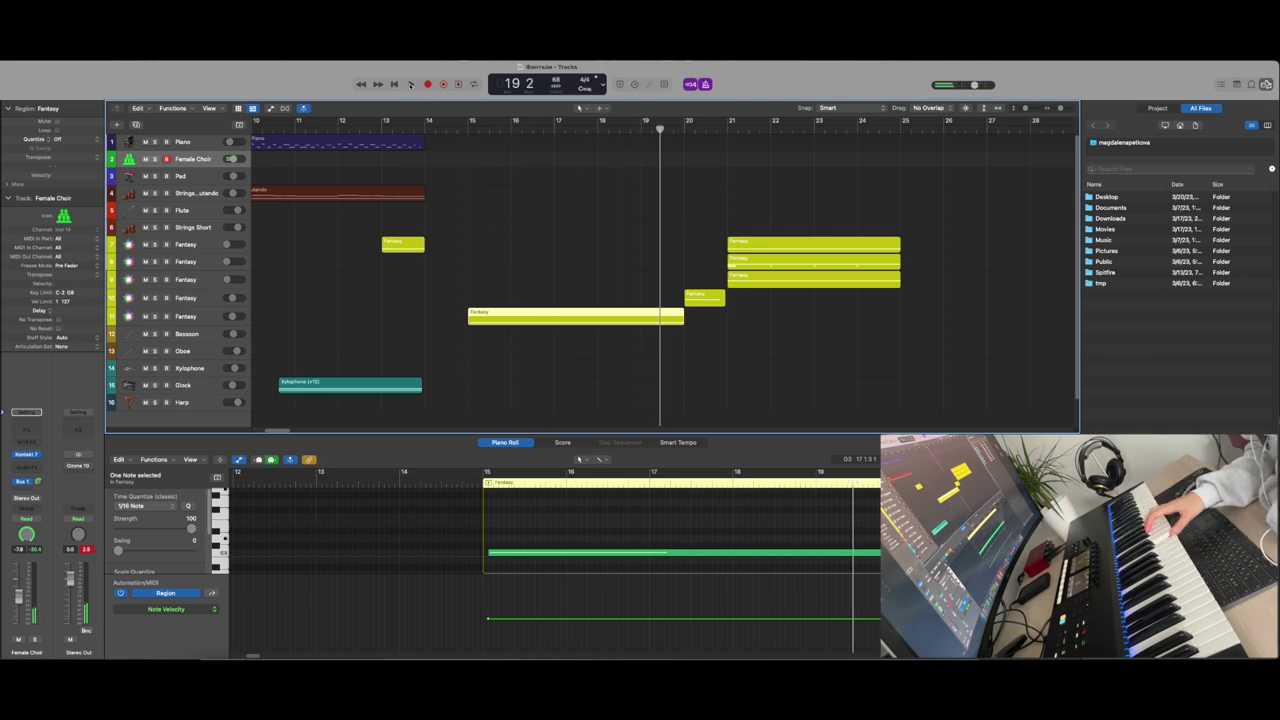
click(410, 84)
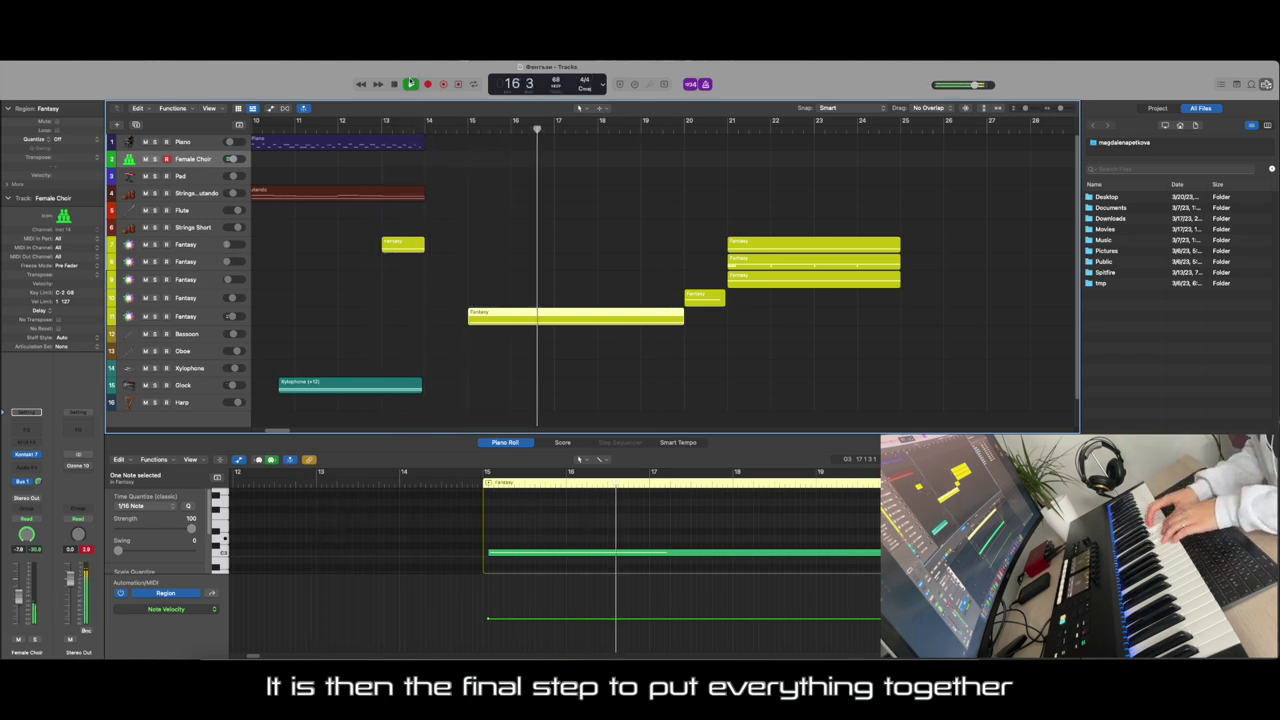
click(410, 84)
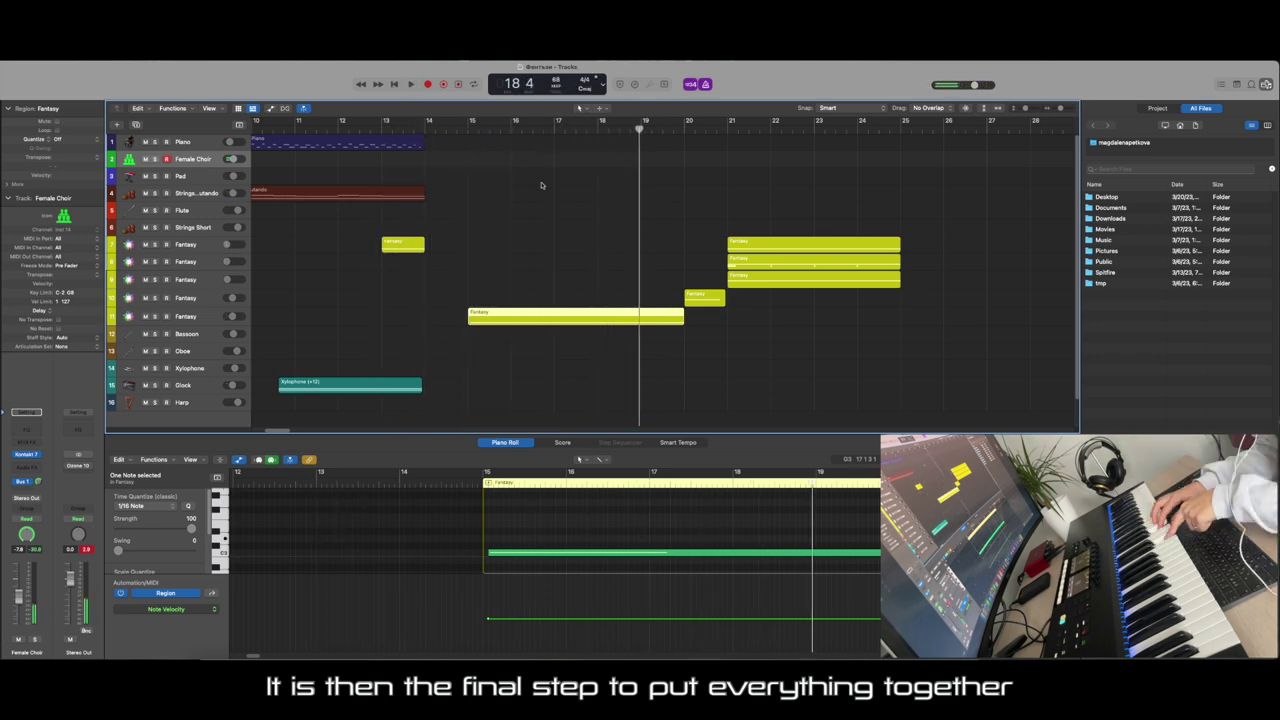